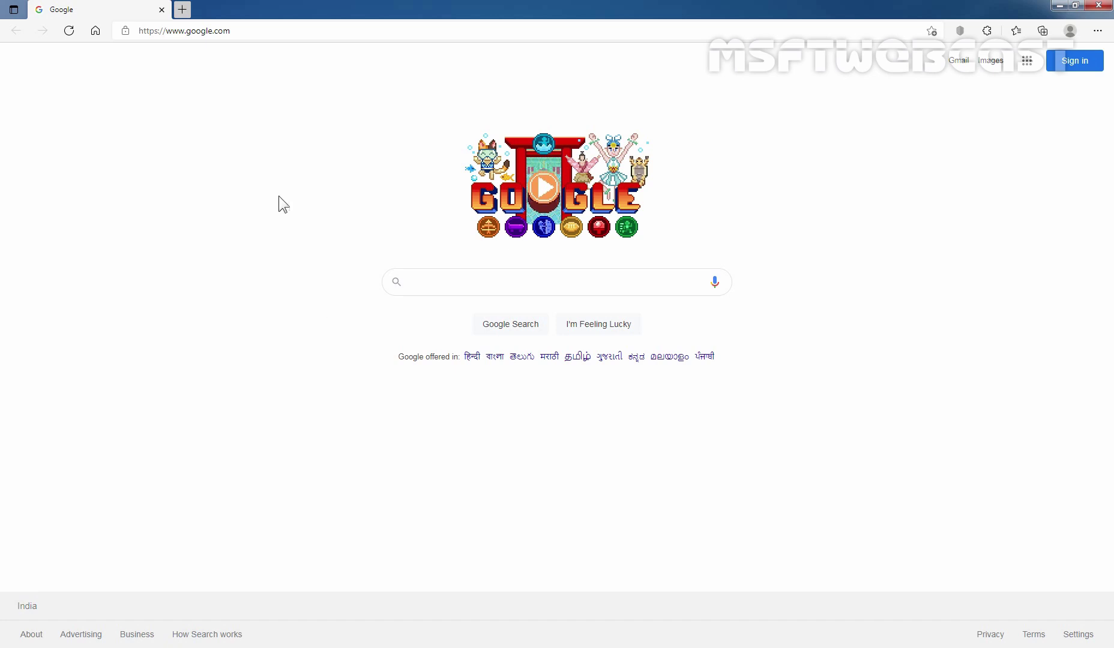
- Go to admin.exchange.microsoft.com and sign in with the admin e-mail and password, declining to save the password
click(252, 32)
key(BackSpace)
text(https://admin.exchange.microsoft.com)
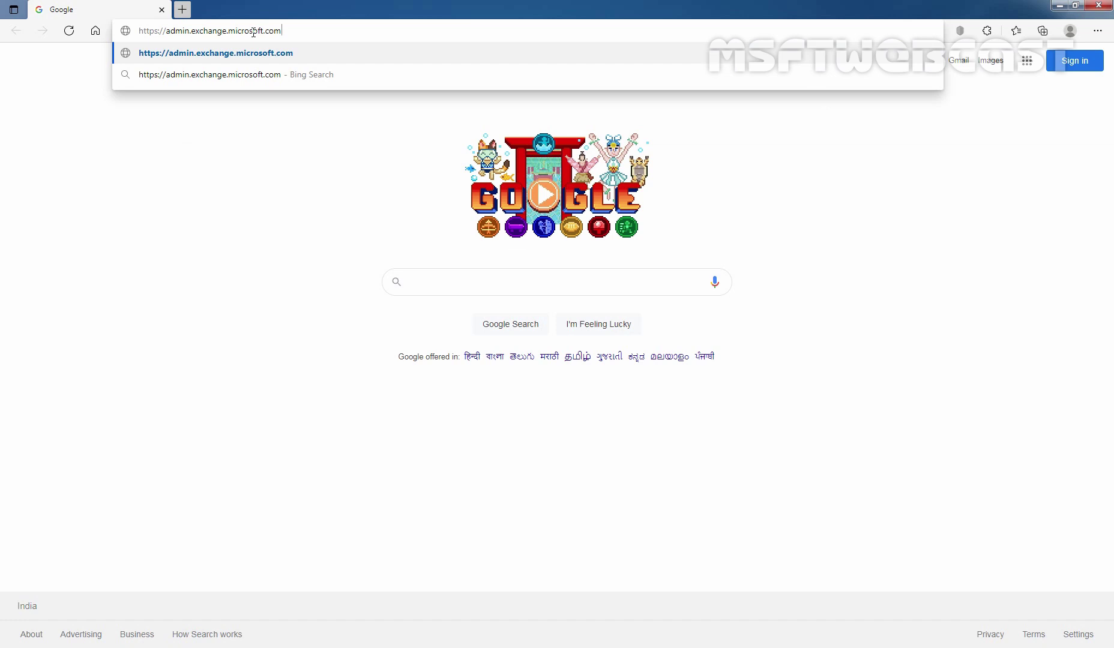
key(Return)
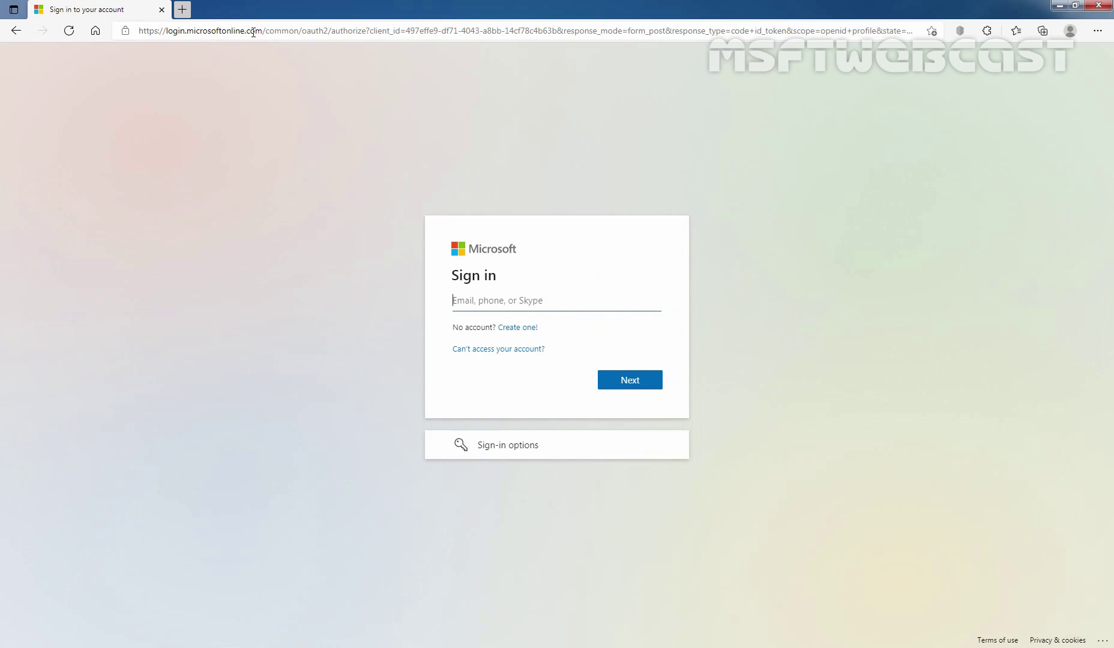
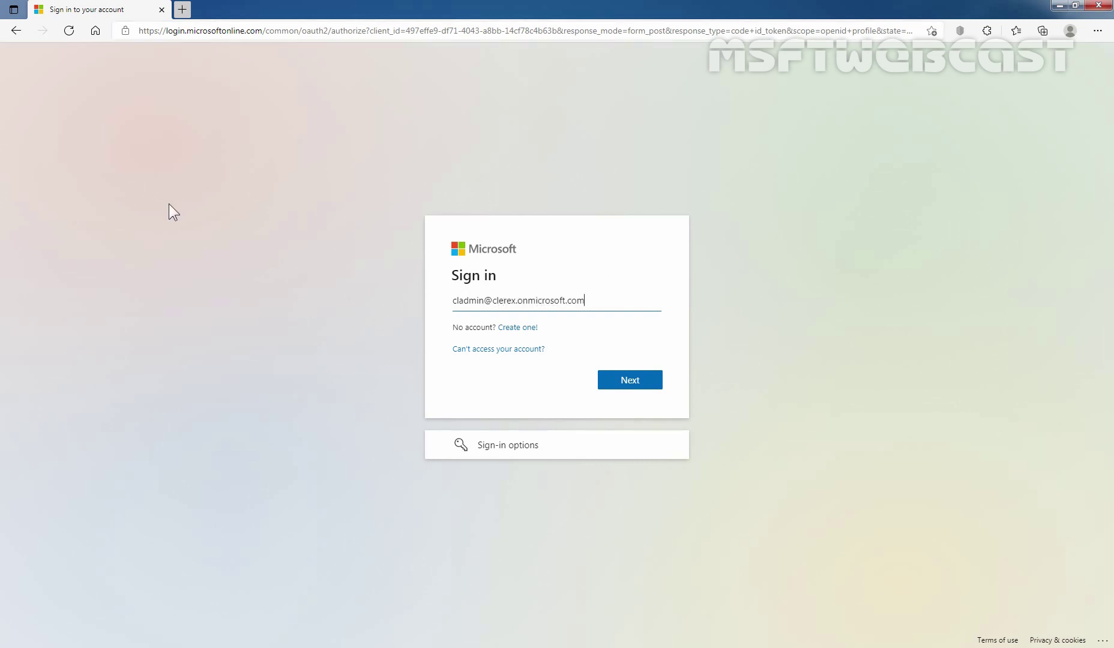
click(635, 383)
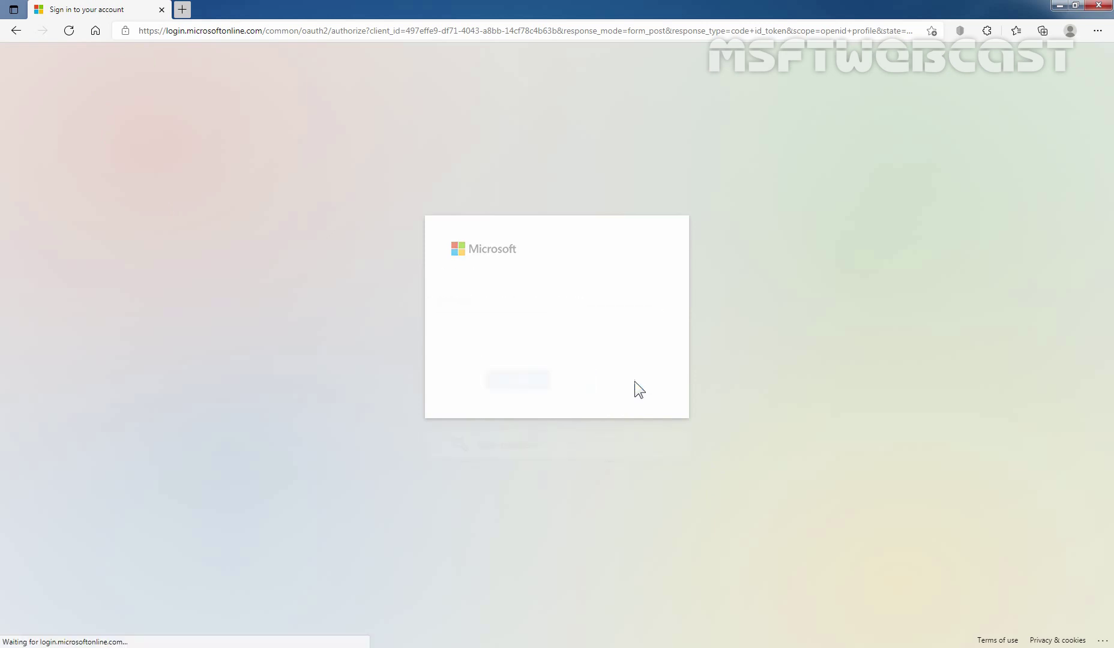
text(•••••••••)
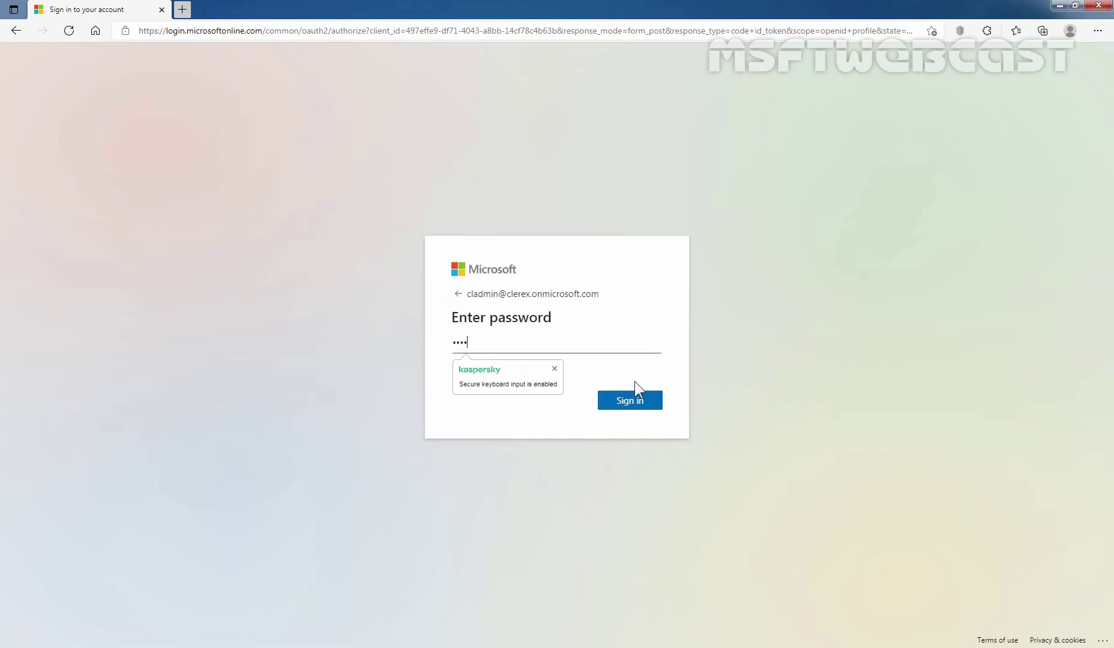
text(•••••••••)
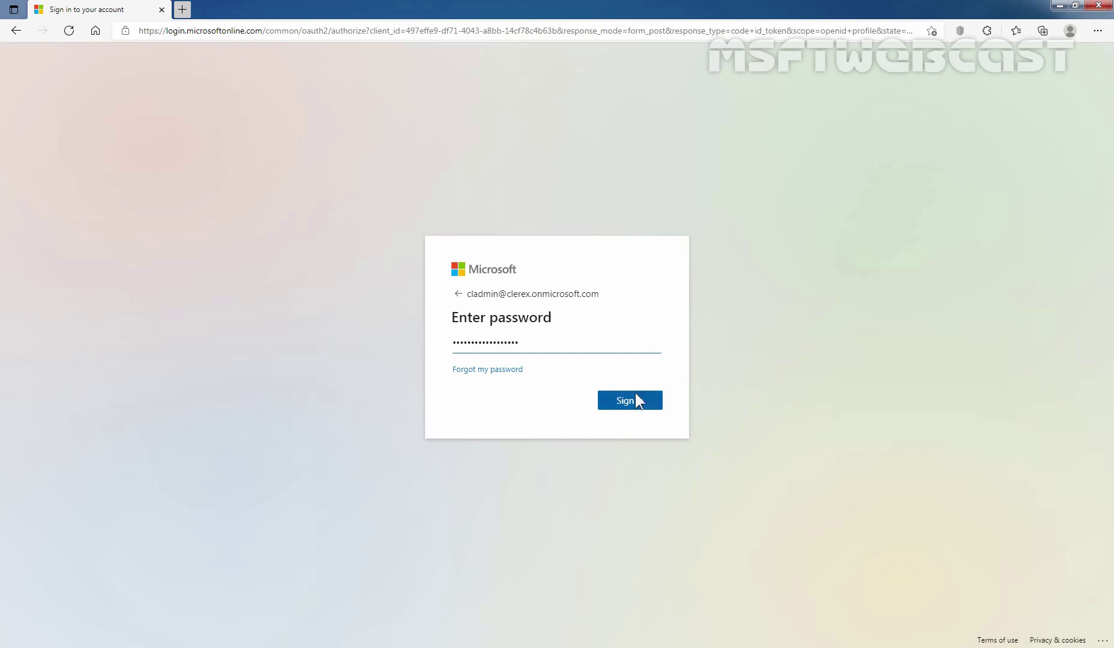
click(635, 401)
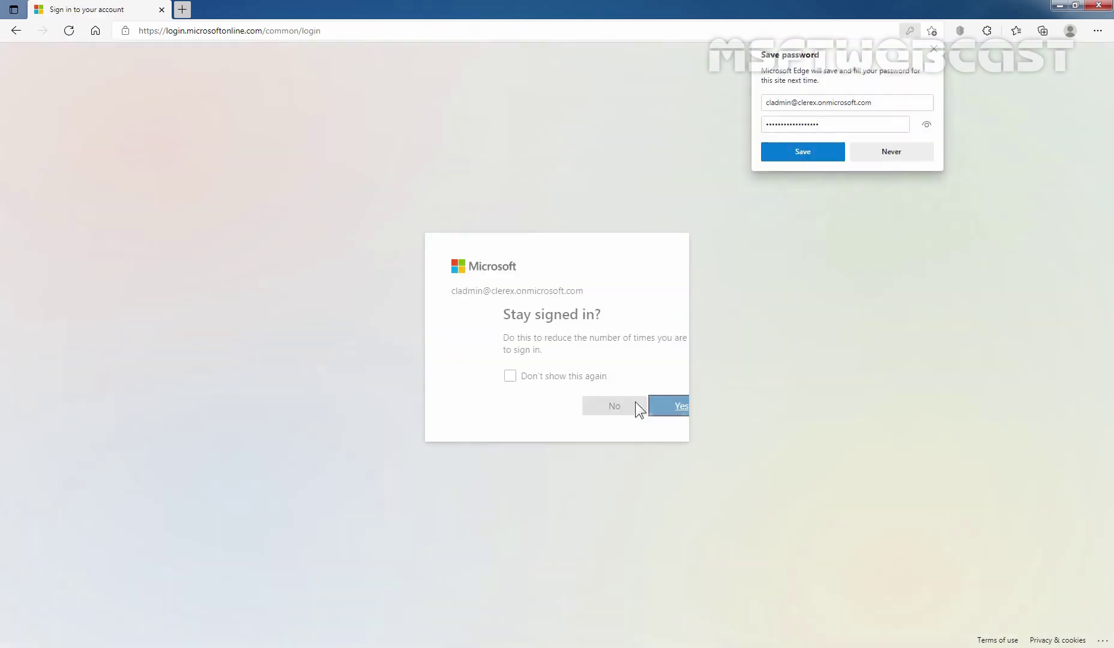
click(635, 401)
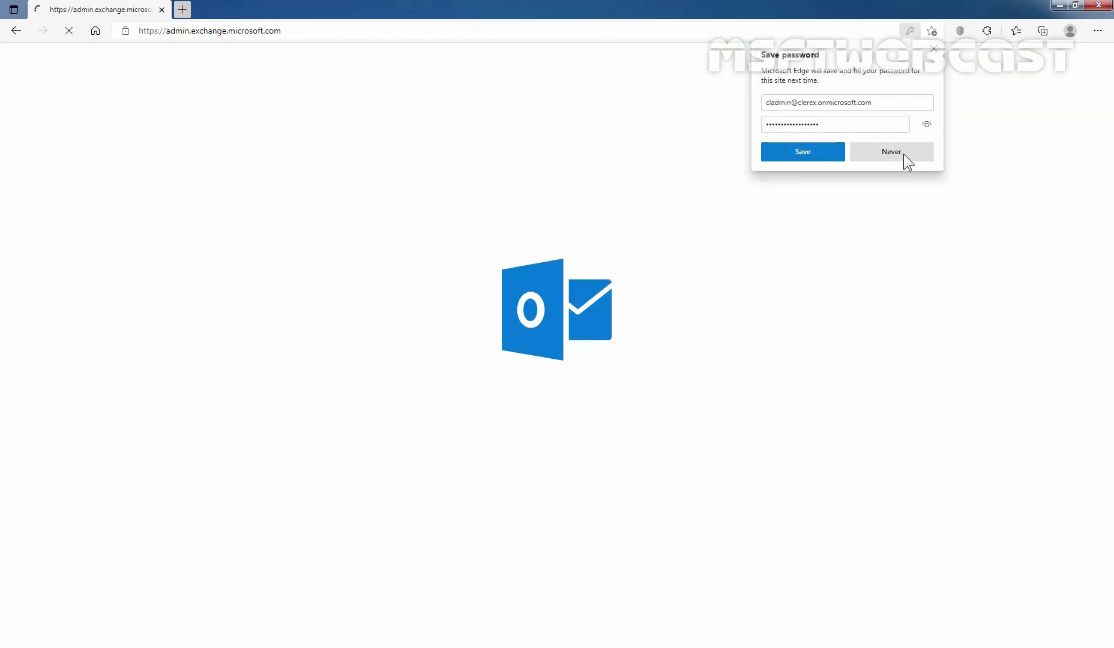
- Stay signed in and open Recipients > Mailboxes to list the 6 user mailboxes
click(902, 155)
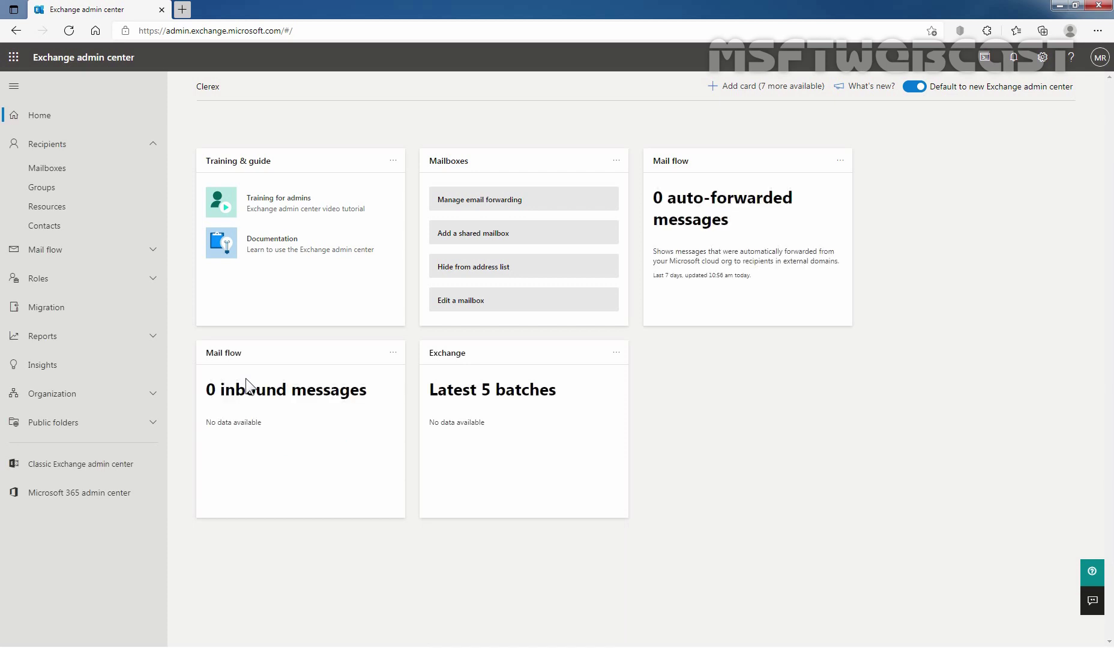
click(48, 154)
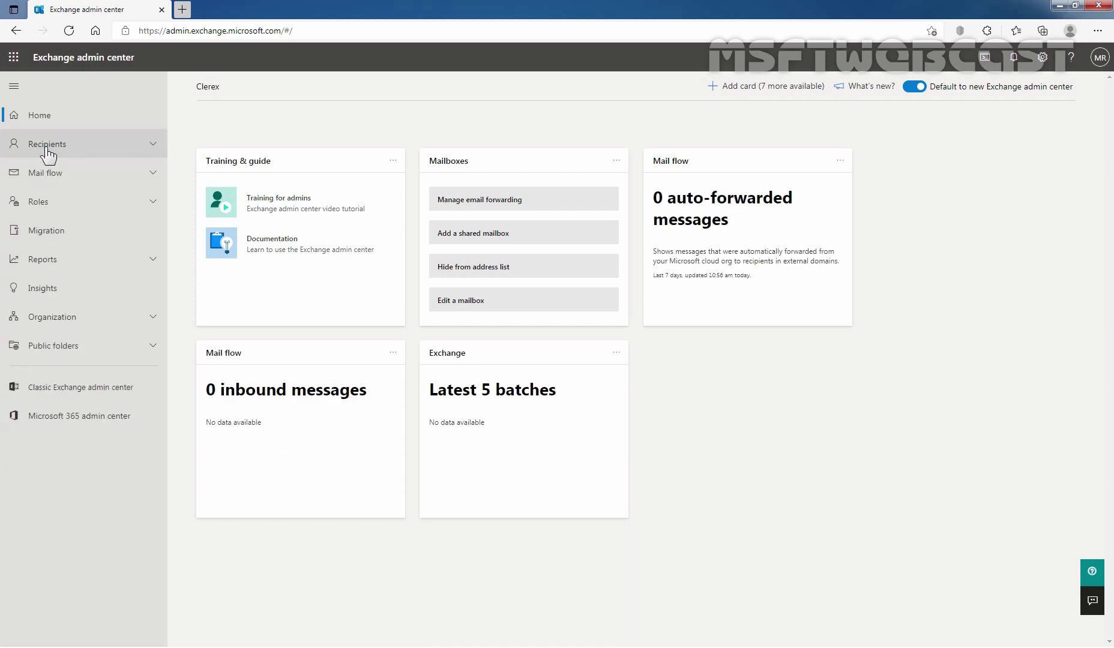
click(48, 154)
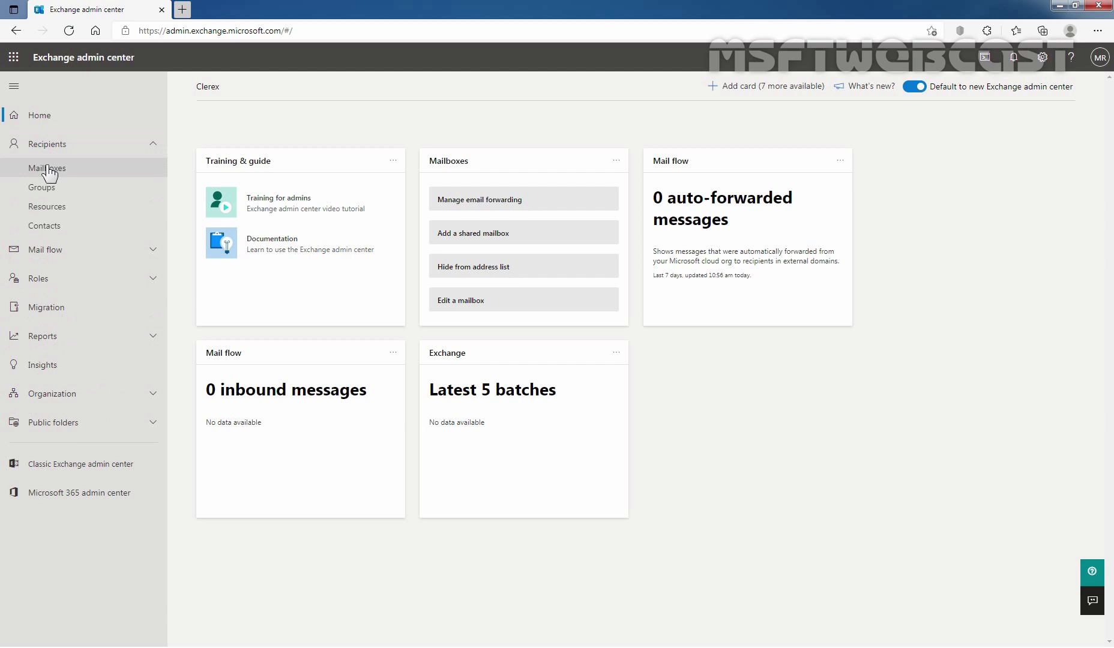
click(48, 176)
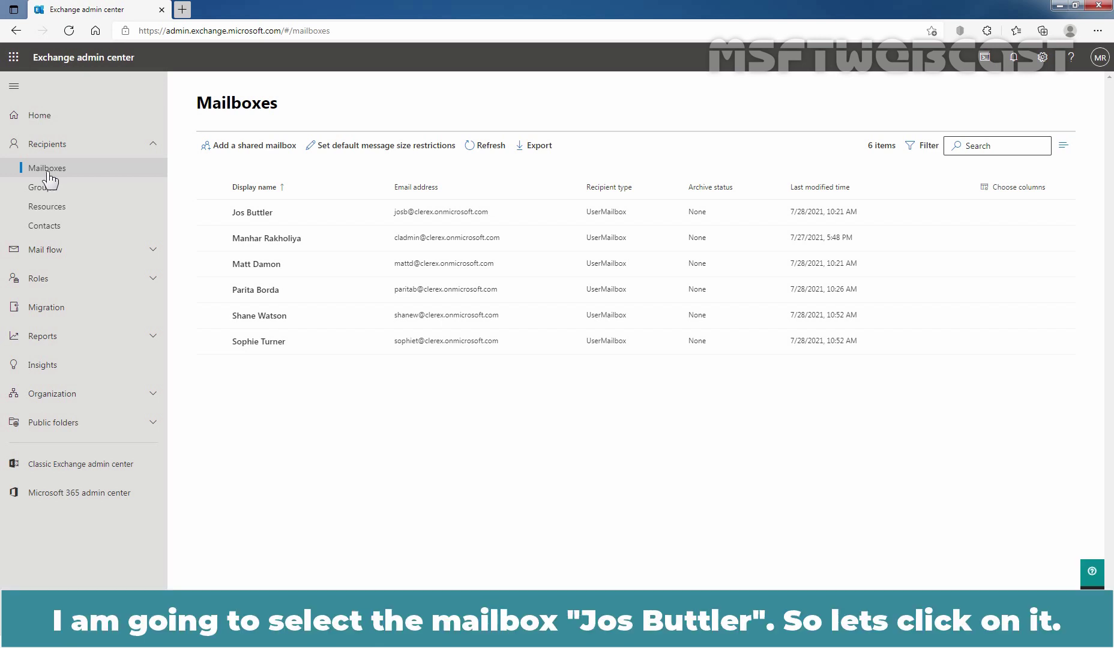
- Open the first mailbox's details and its Manage mail flow settings pane
click(253, 213)
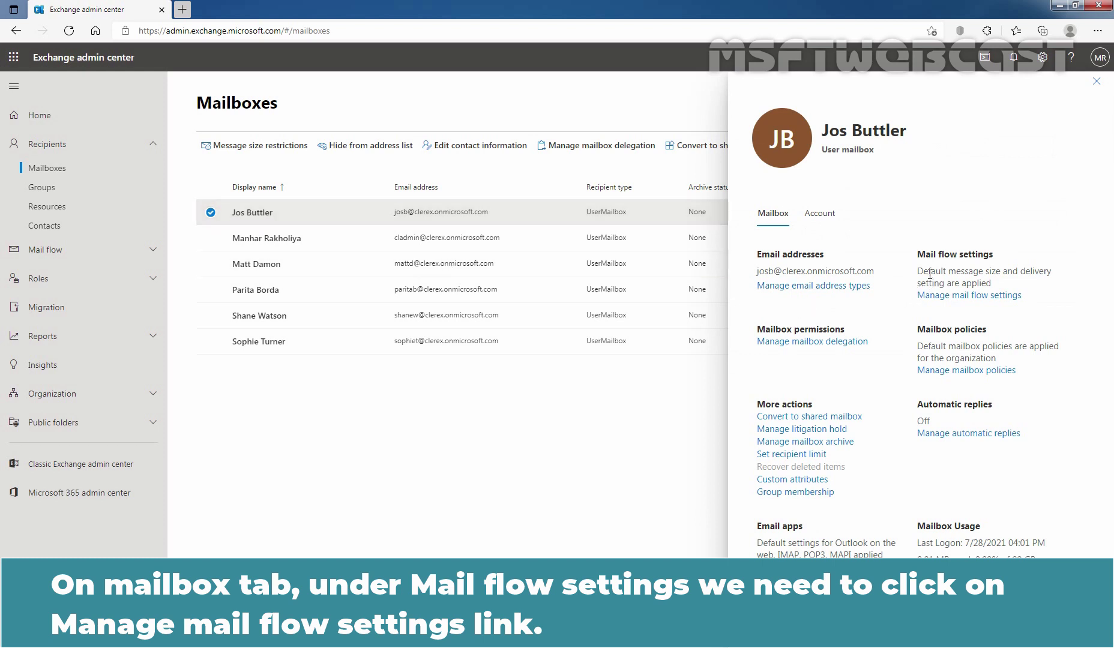
click(965, 295)
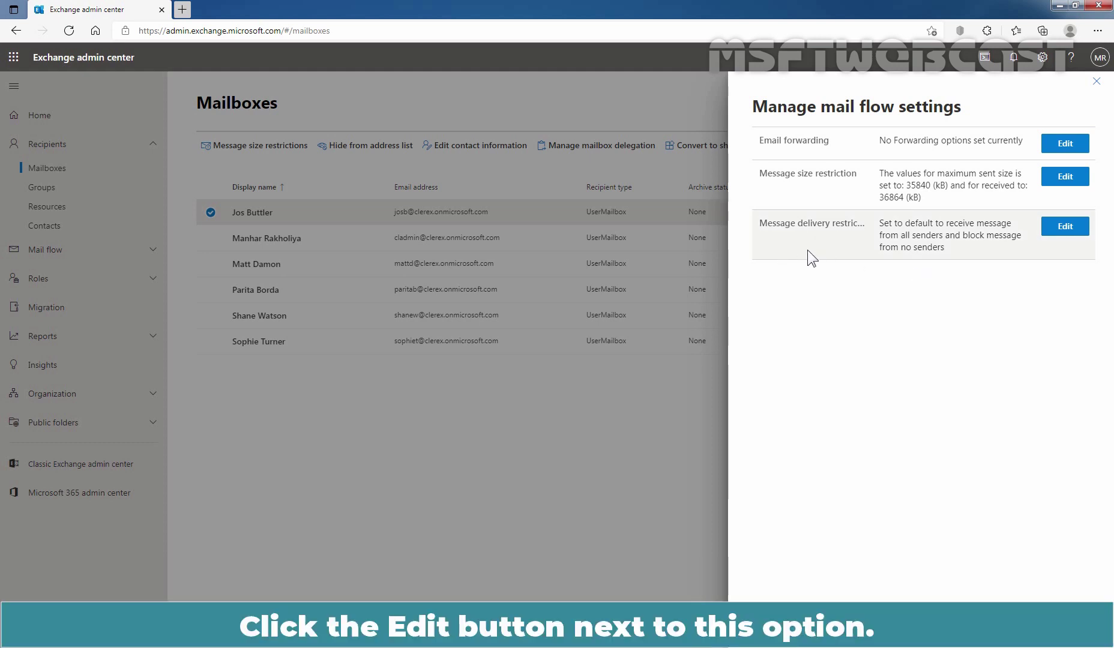
- Edit message delivery restrictions so the mailbox accepts messages only from selected senders
click(1067, 231)
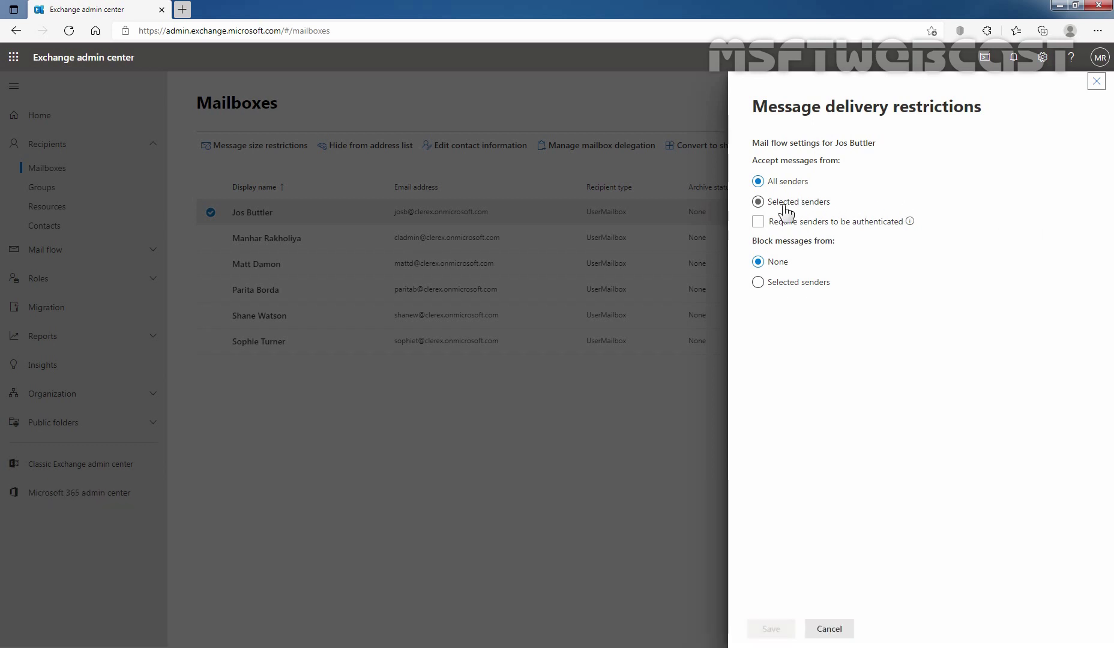
click(786, 211)
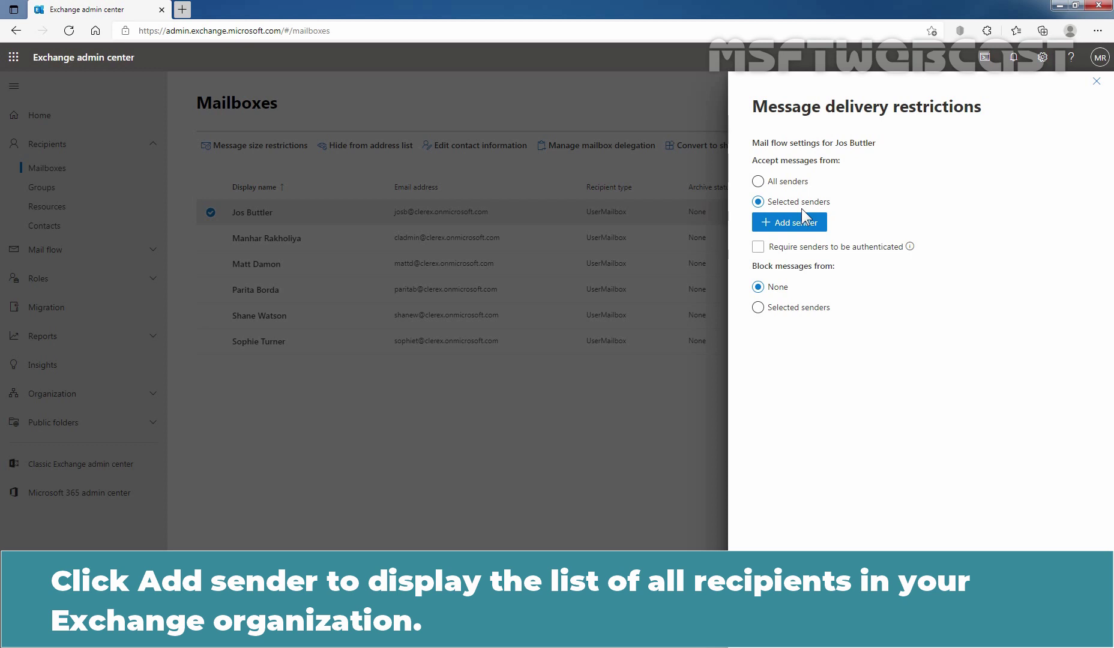
click(779, 230)
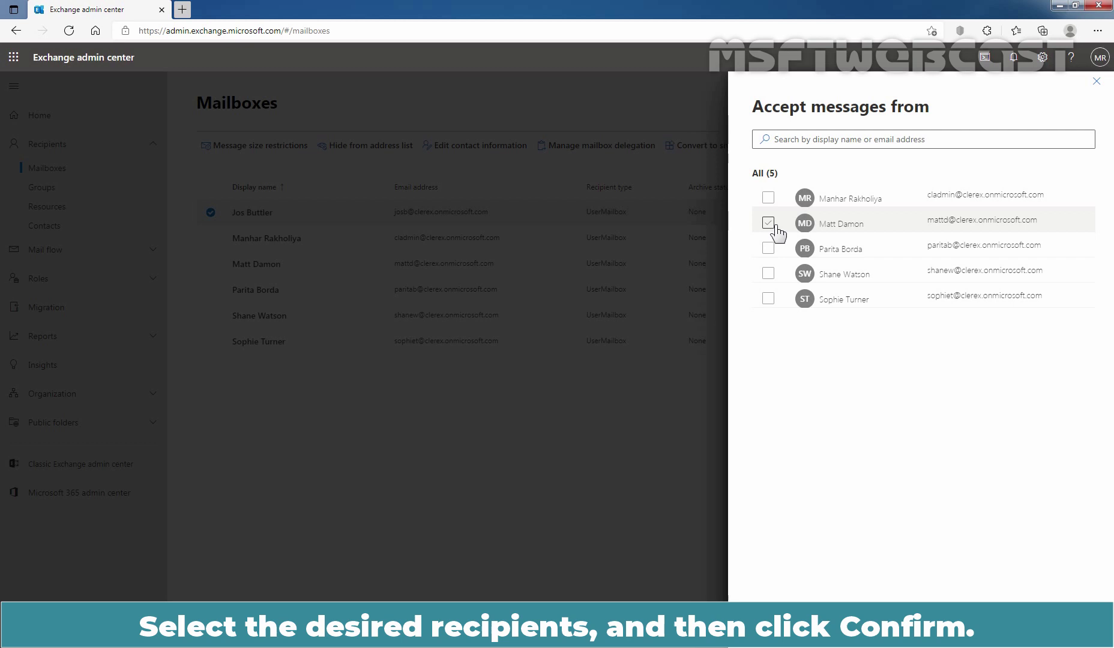
click(769, 198)
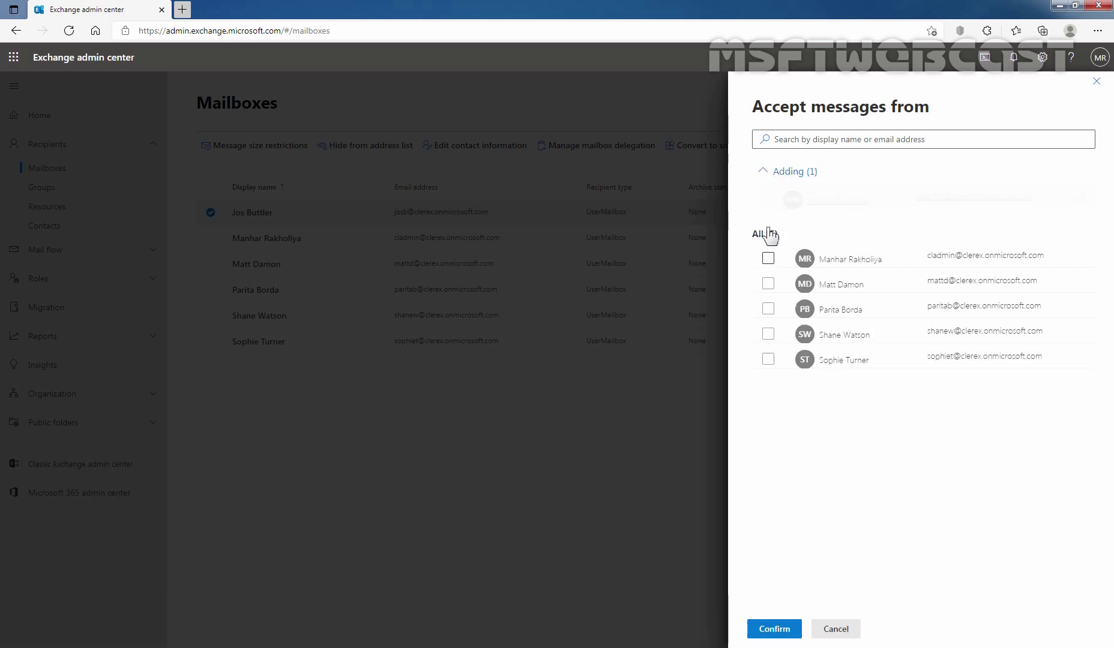
click(768, 284)
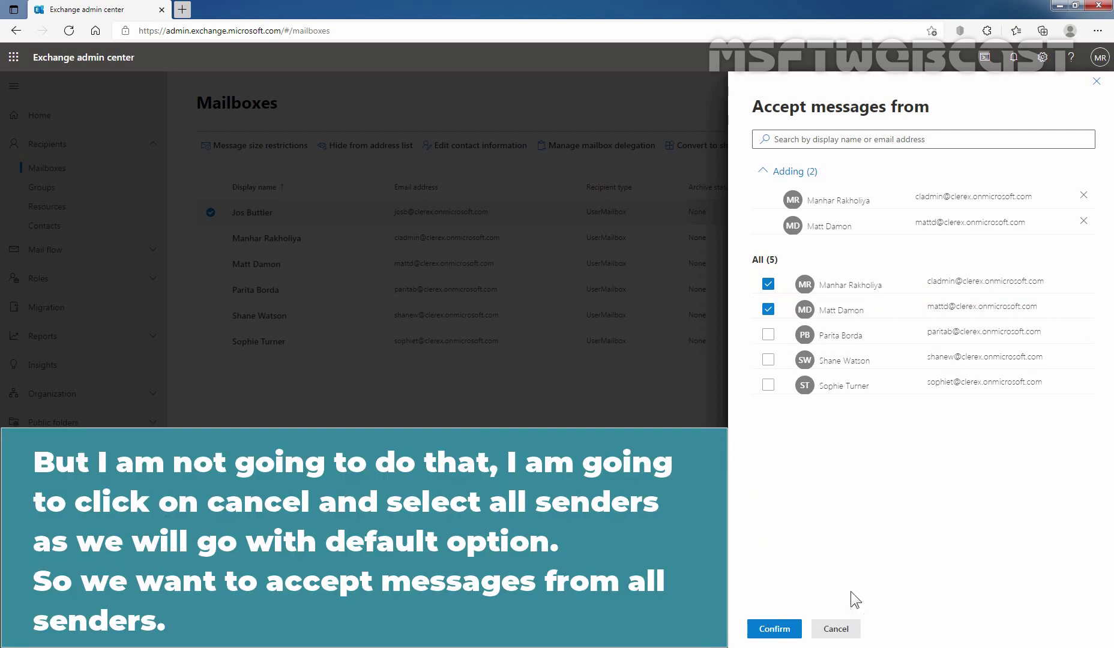
click(844, 631)
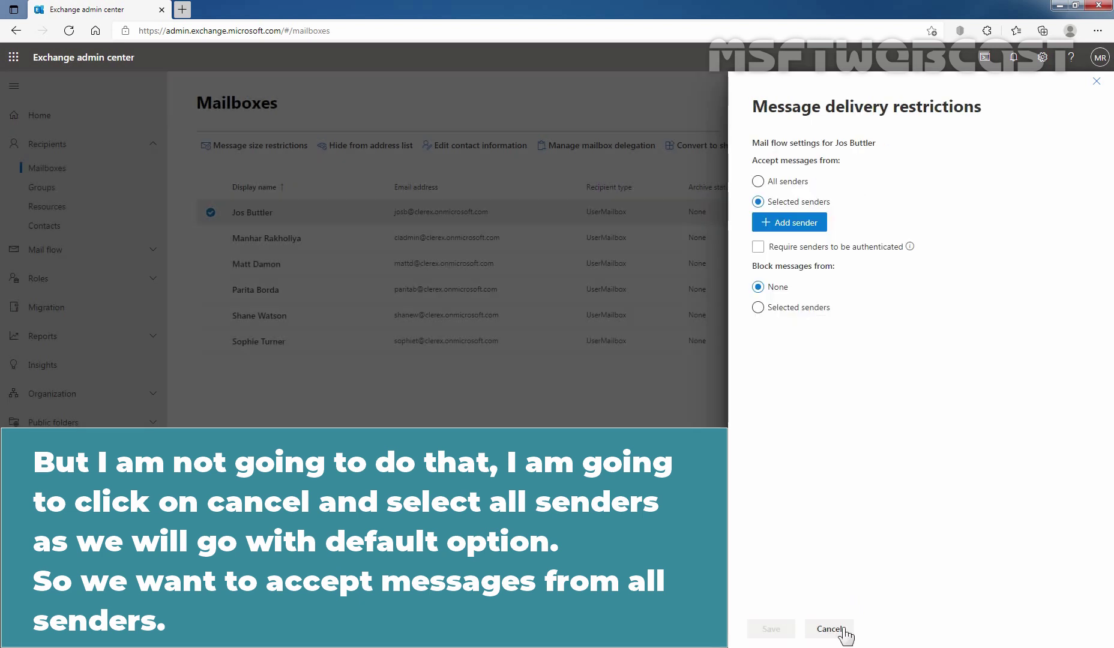
- Switch accepted messages back to All senders, leaving Require senders to be authenticated unchecked
click(758, 182)
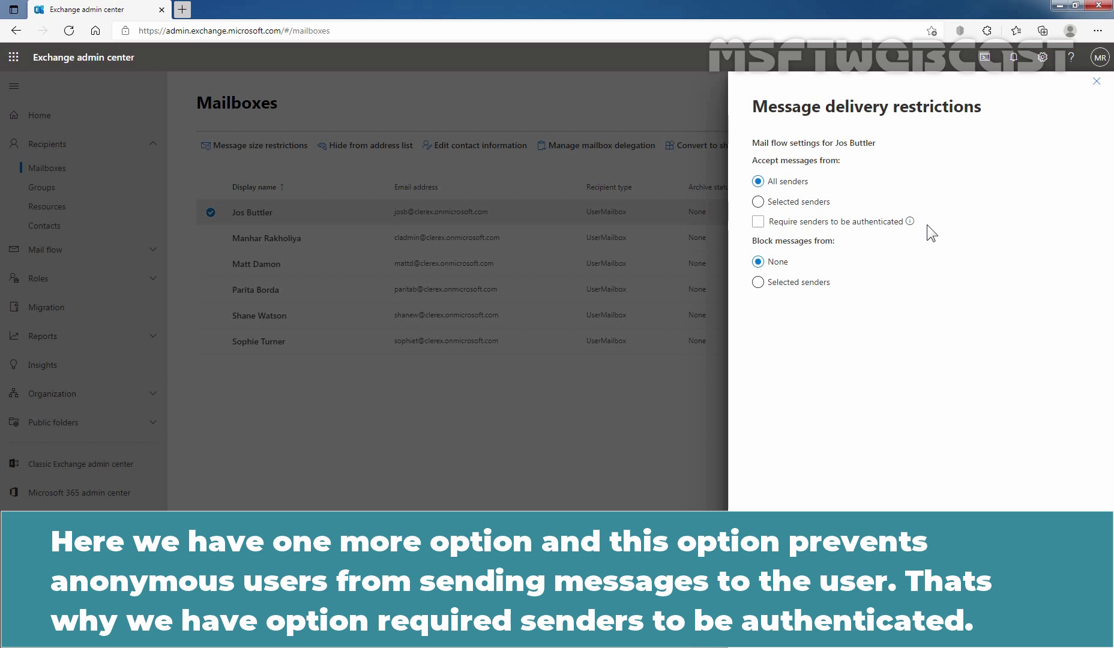
click(790, 221)
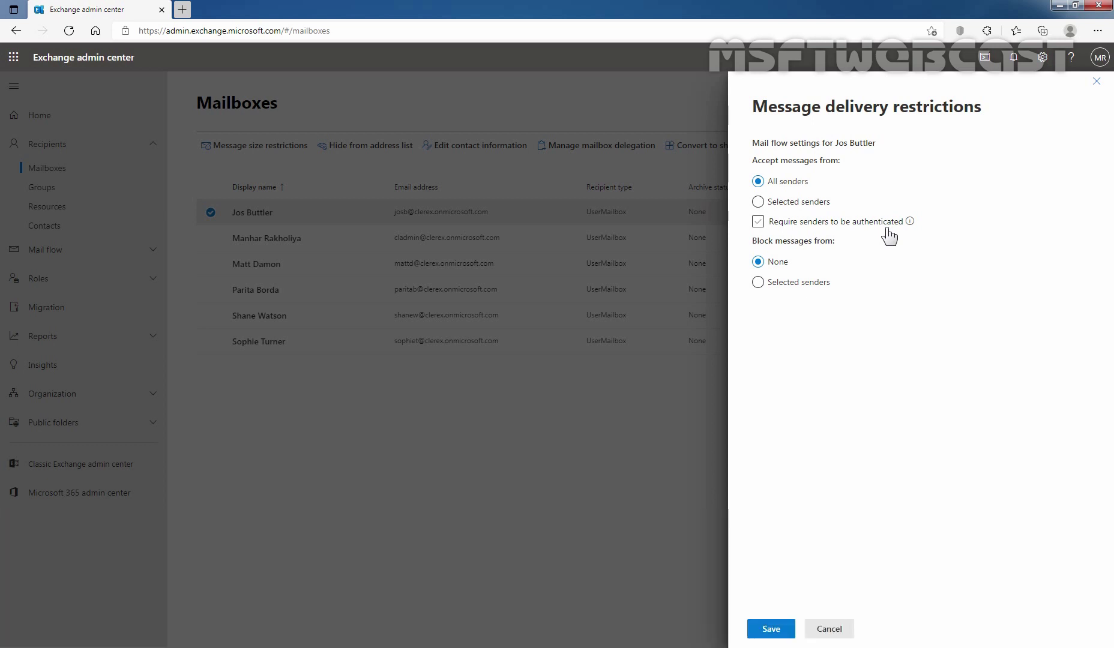
click(888, 227)
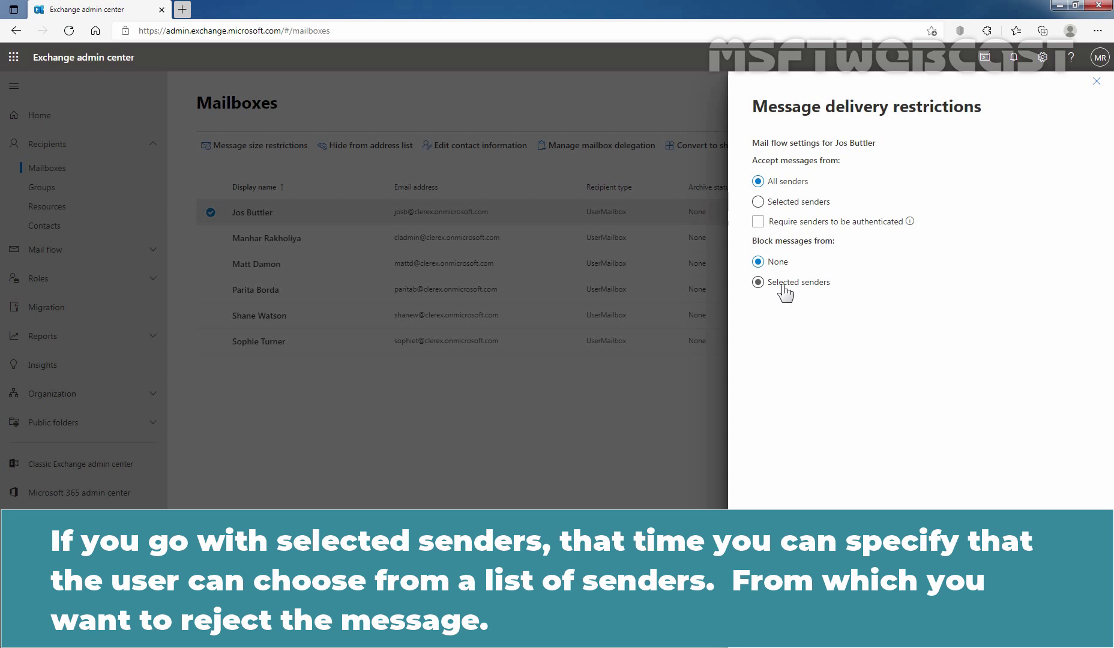
- Set Block messages from to Selected senders and add the third listed recipient as blocked
click(784, 286)
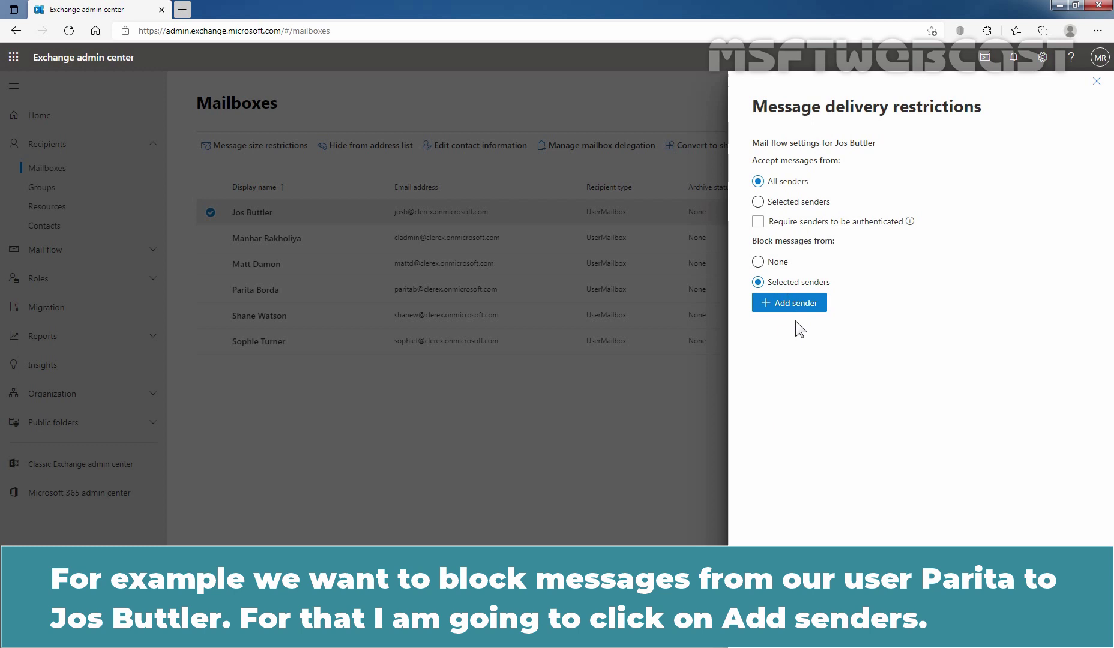
click(794, 303)
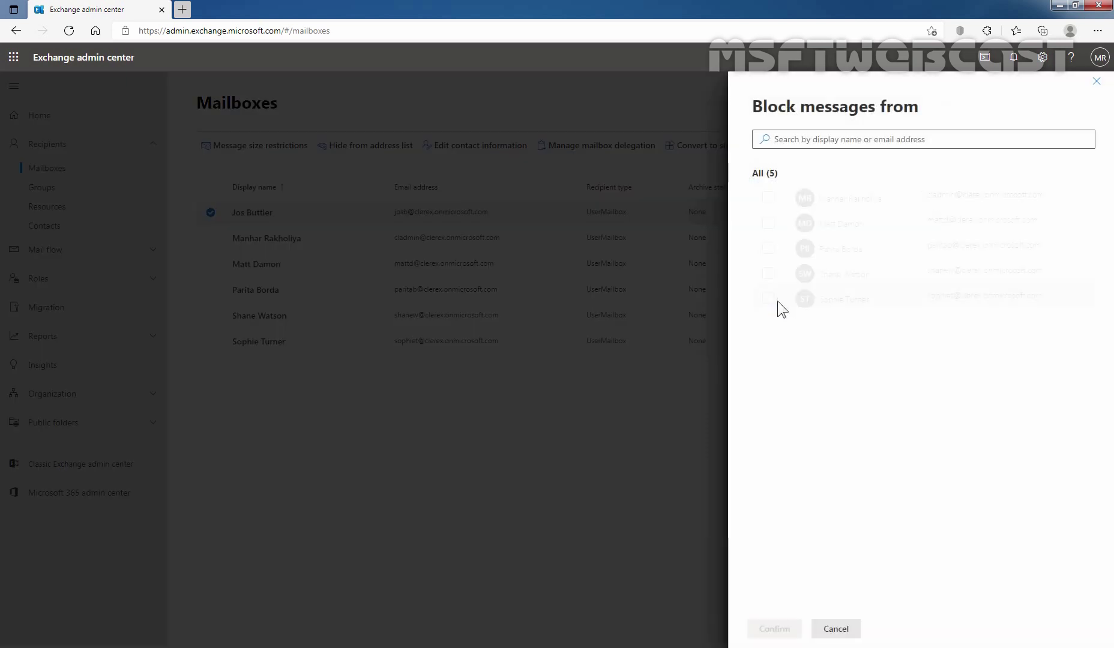
click(795, 136)
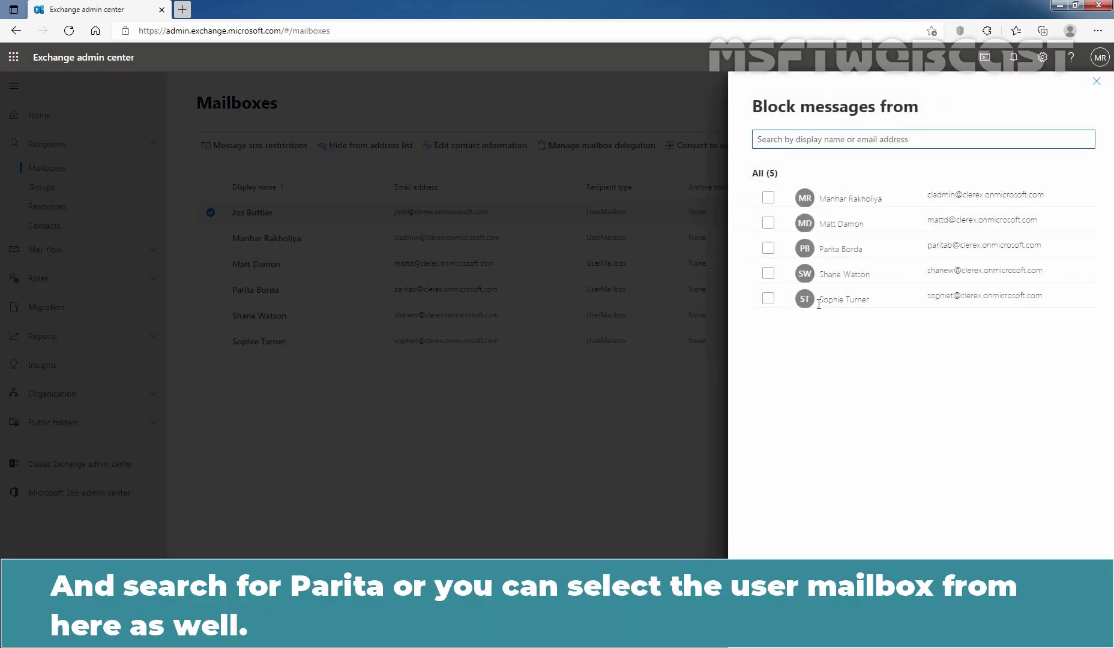
click(770, 248)
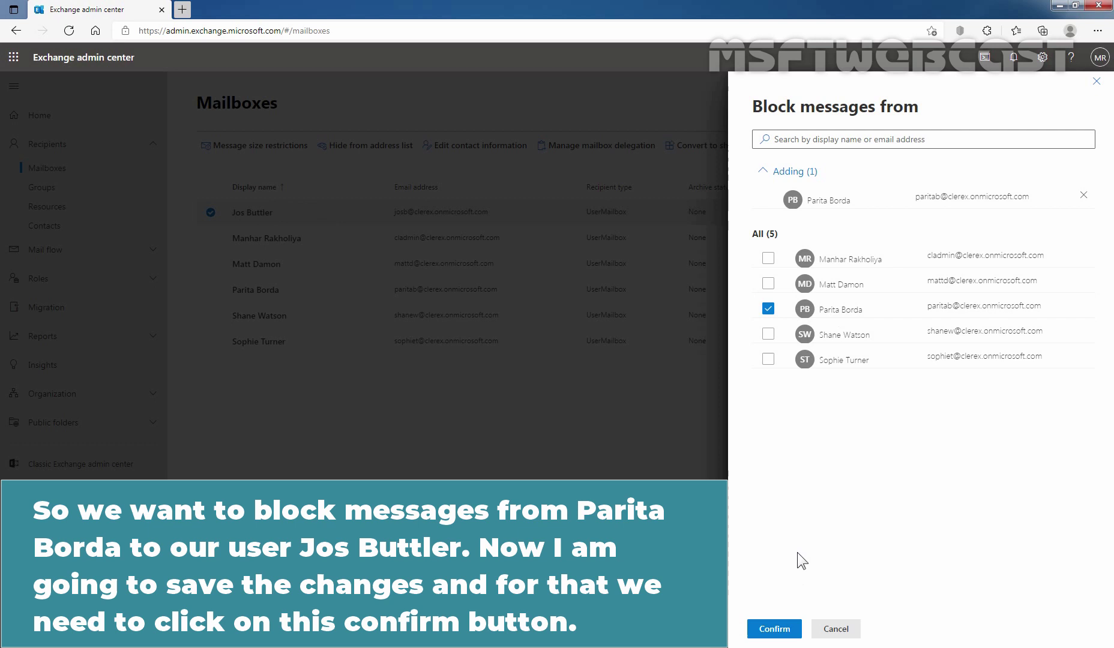
click(776, 629)
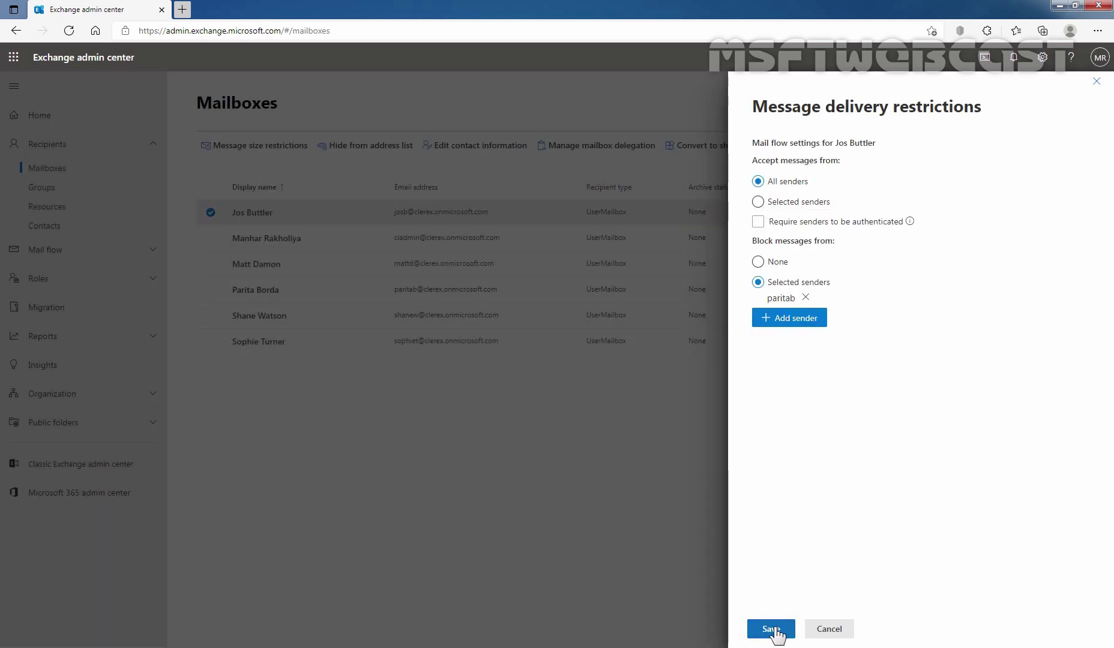
- Save the delivery restrictions and close the panels back to the Mailboxes list
click(773, 629)
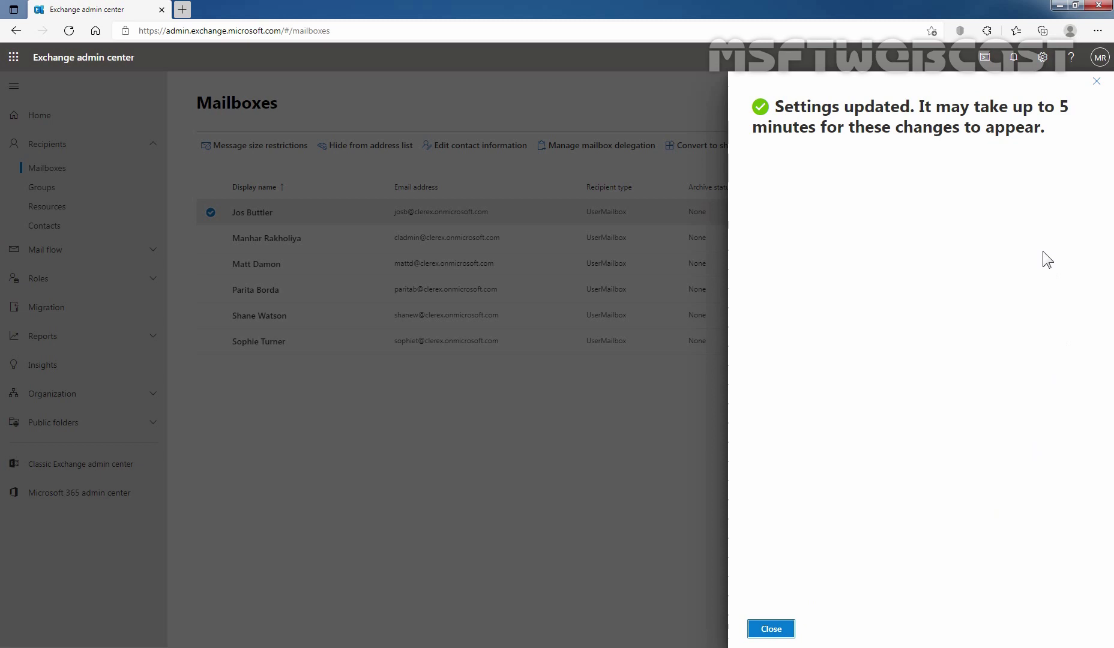
click(775, 629)
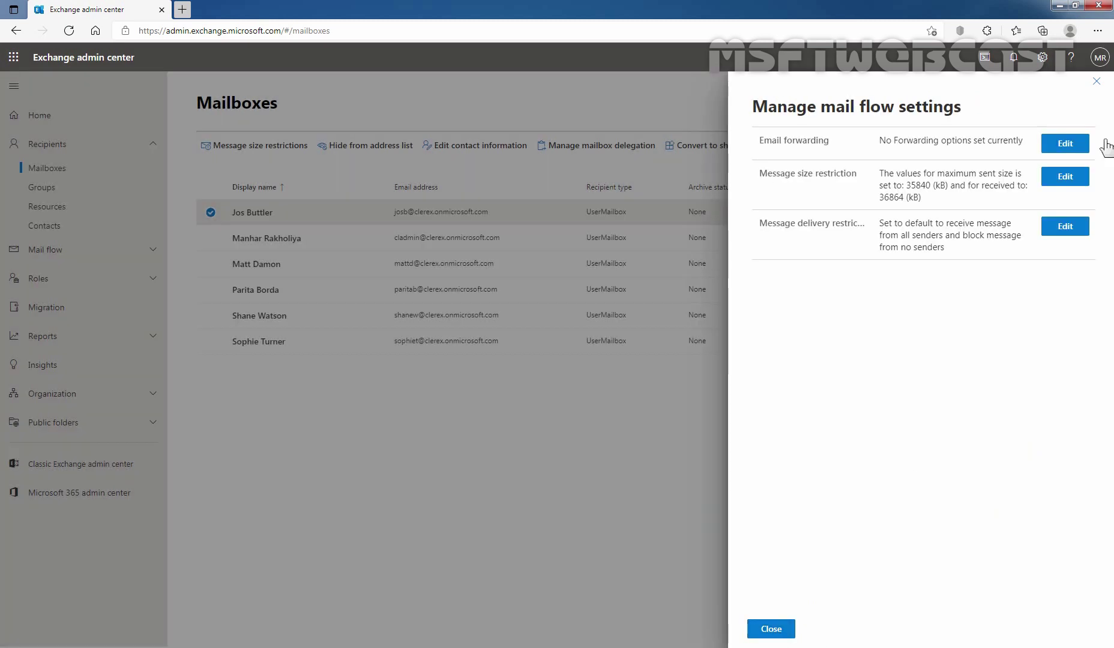
click(1097, 82)
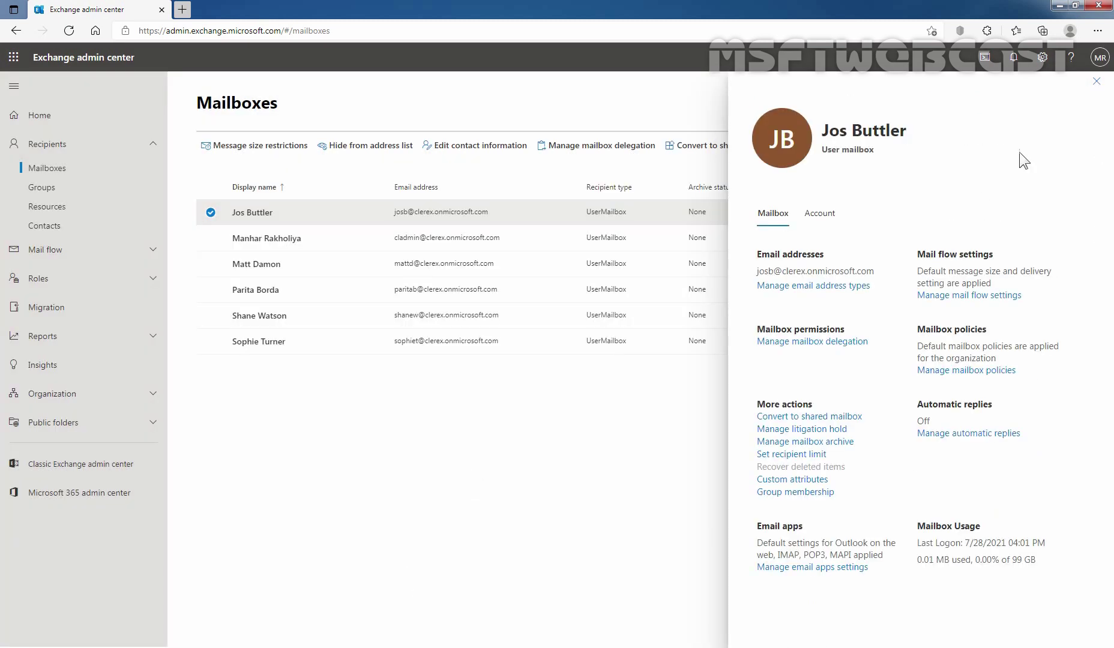
click(1096, 82)
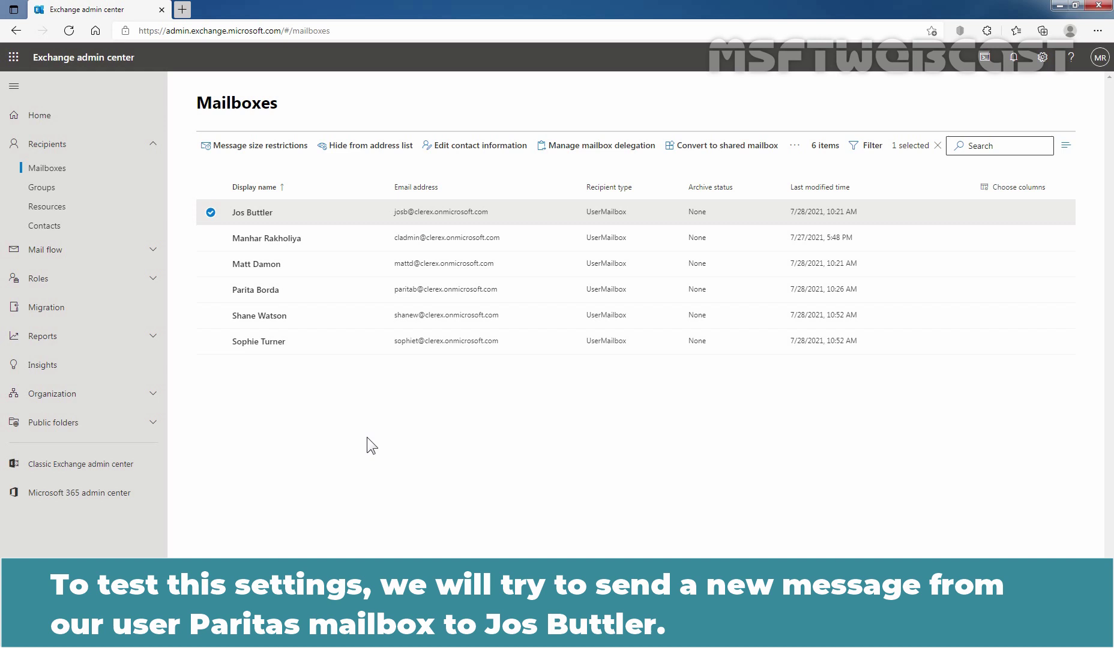
click(1102, 32)
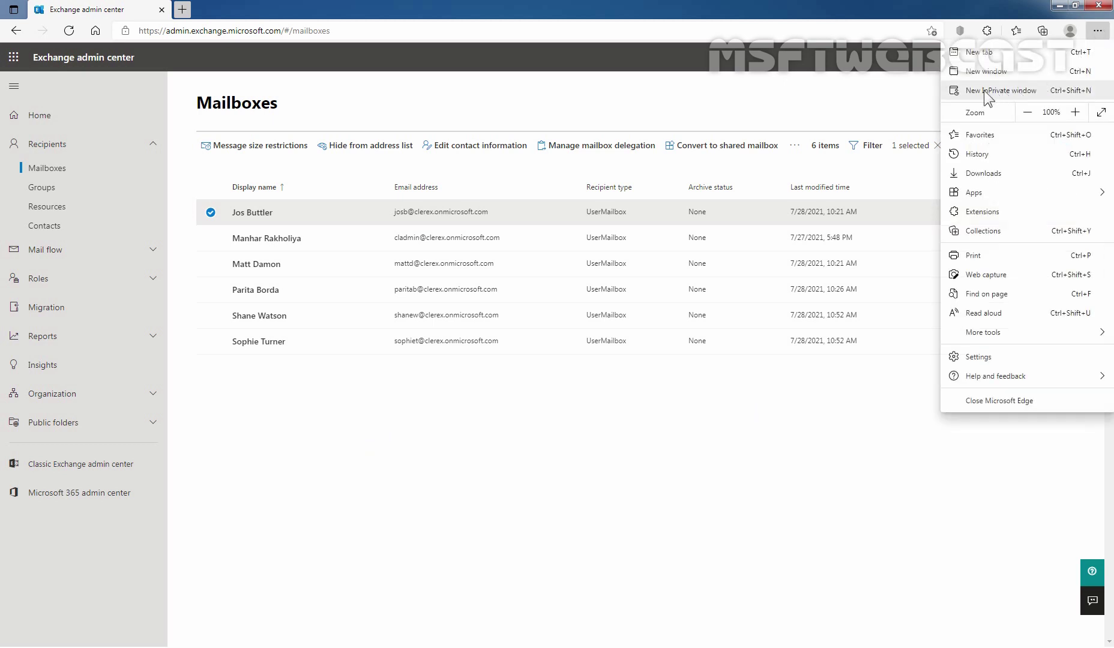
click(984, 91)
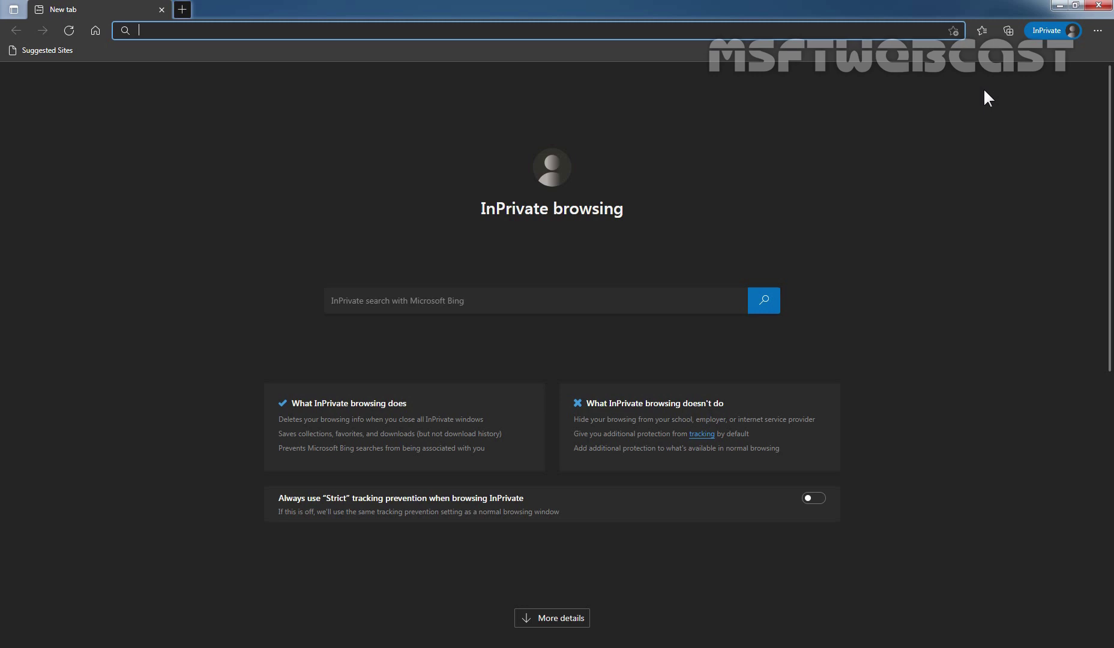
text(https)
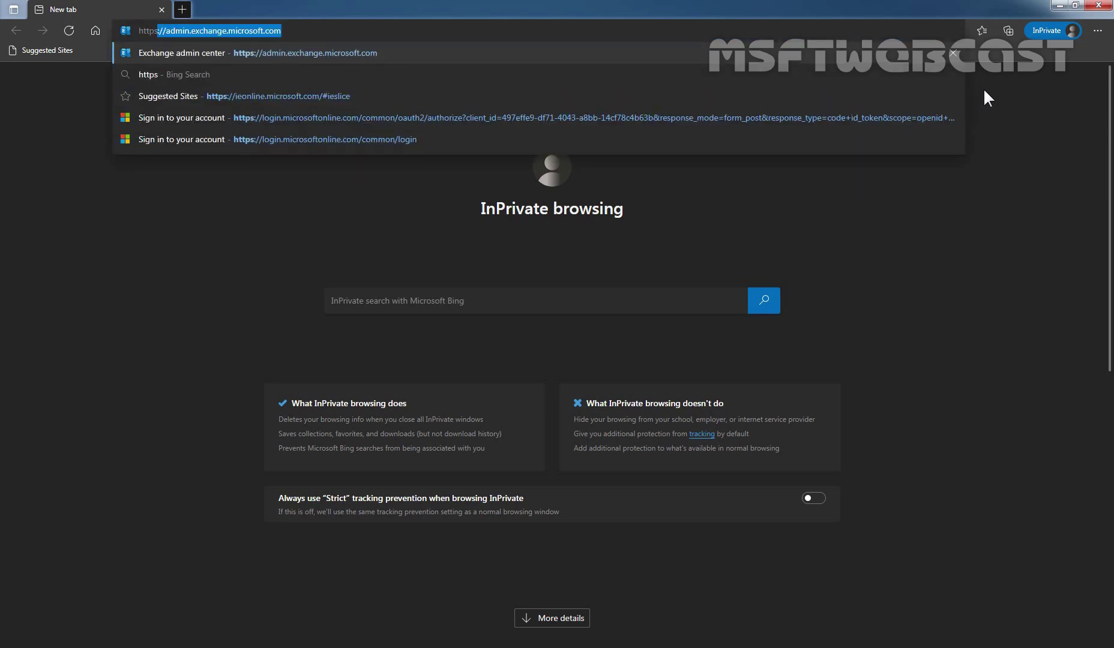
text(://)
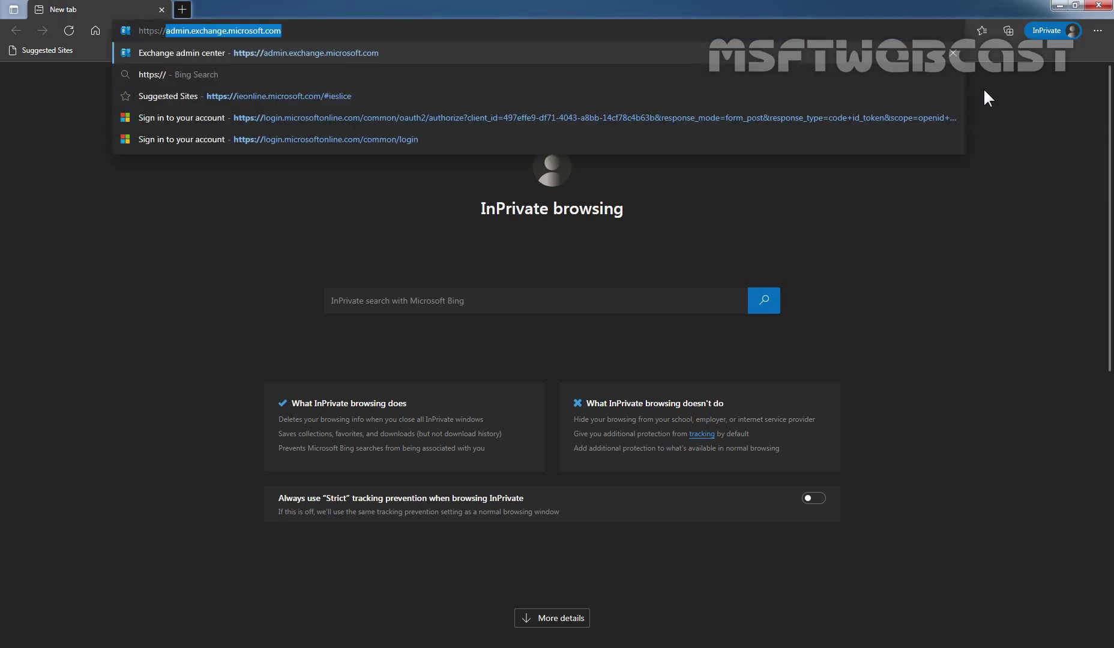
text(outlook)
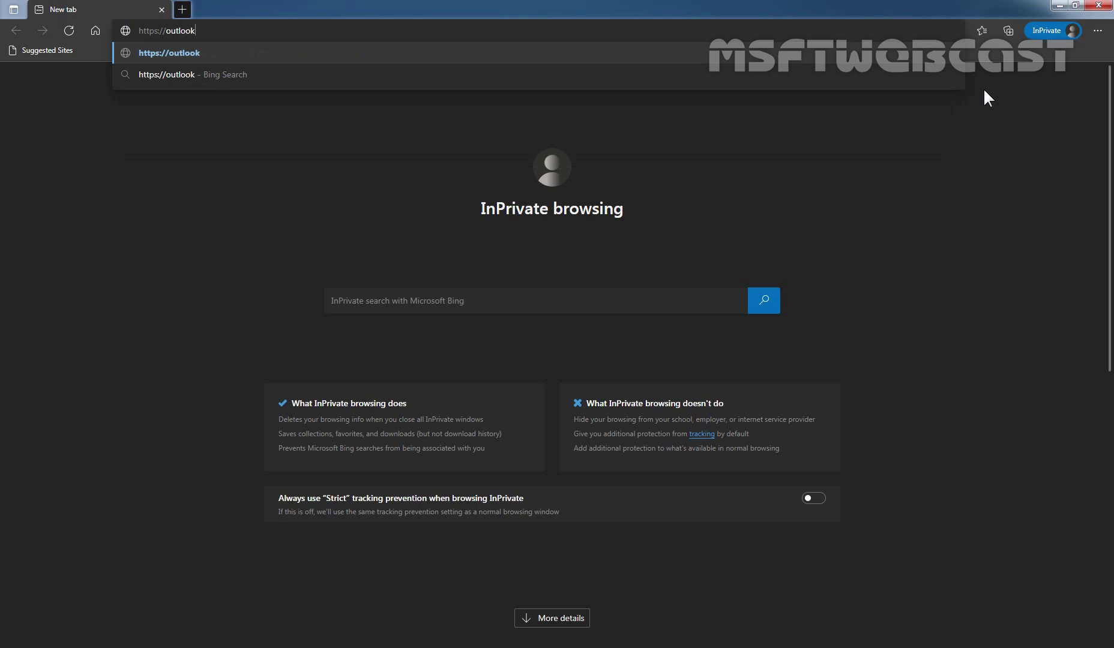
text(.office.com)
- Load Outlook and sign in with the blocked sender's e-mail address and password
key(Return)
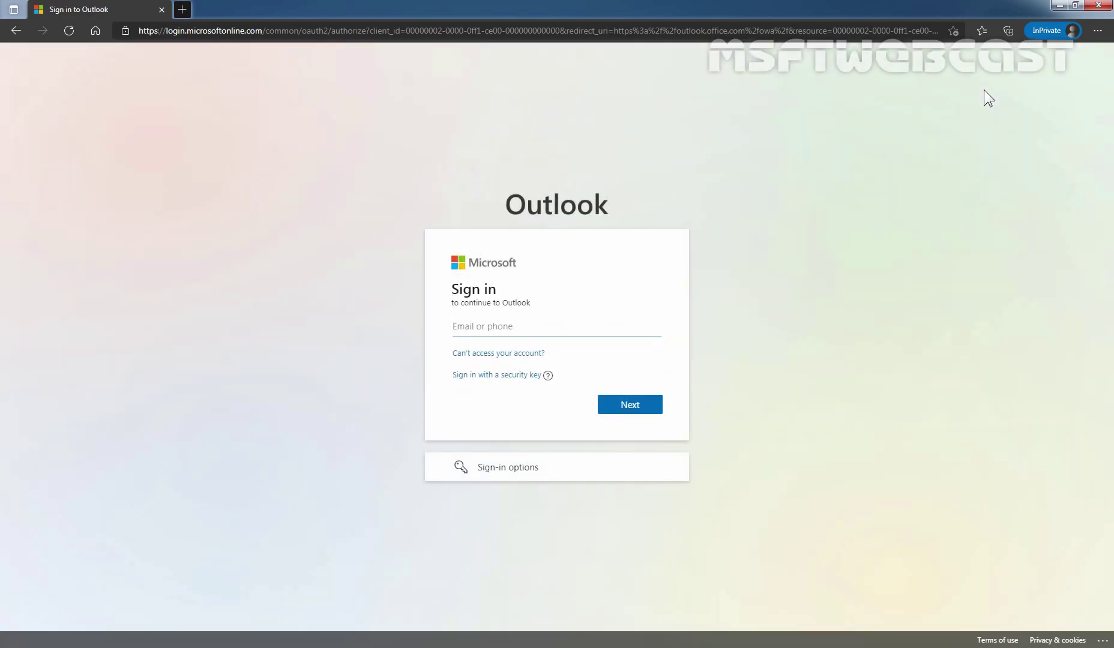
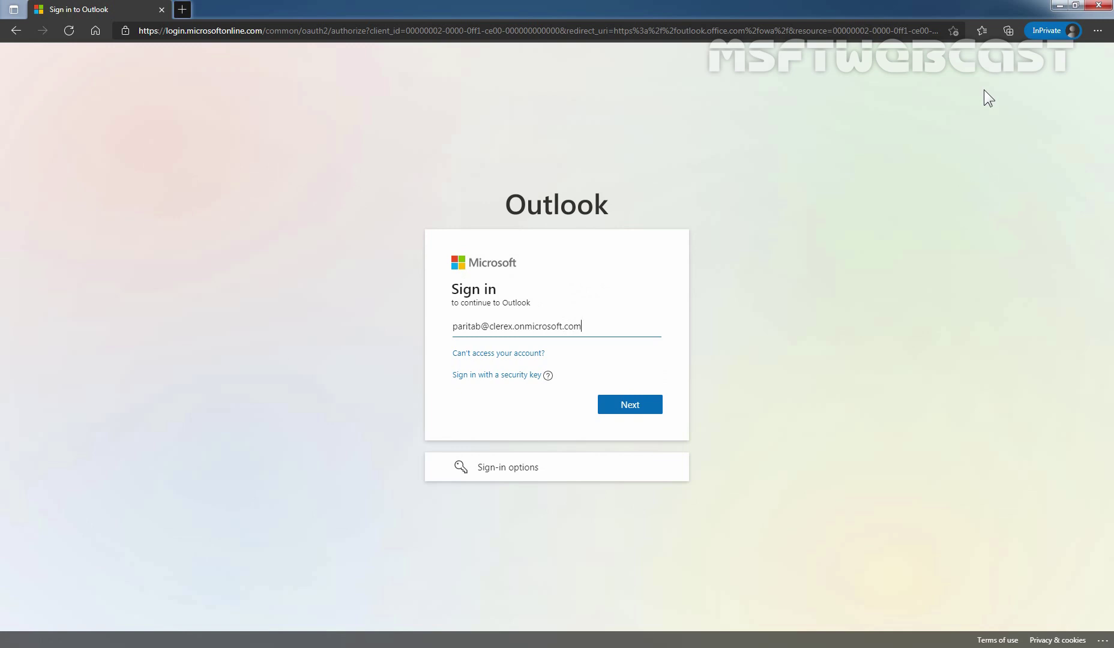
click(641, 405)
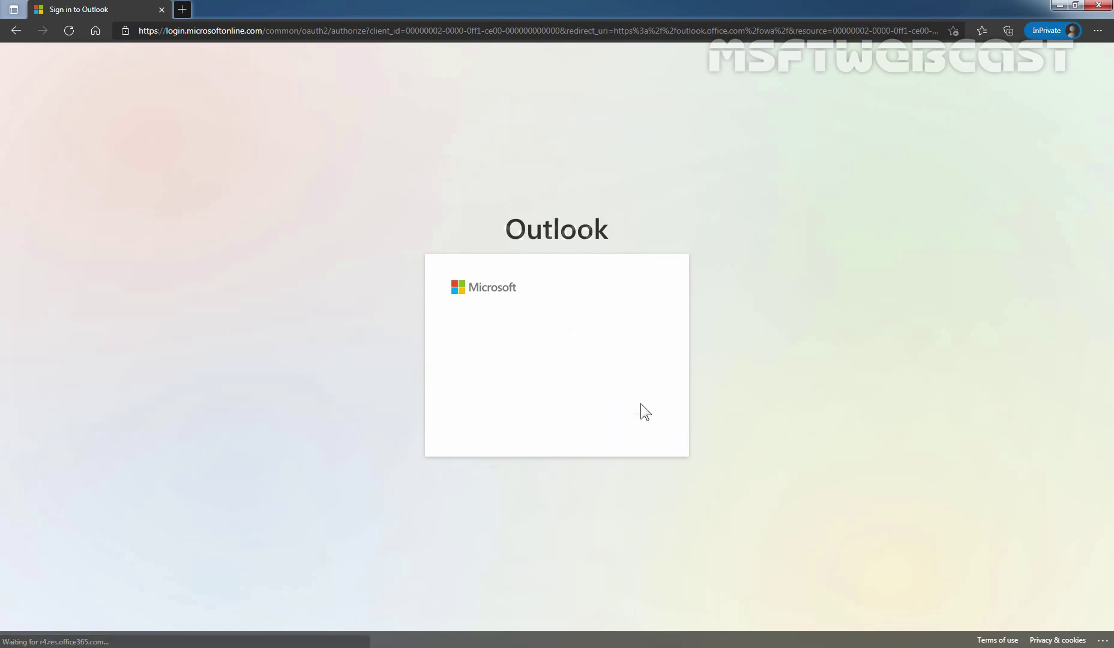
text(•••••••••)
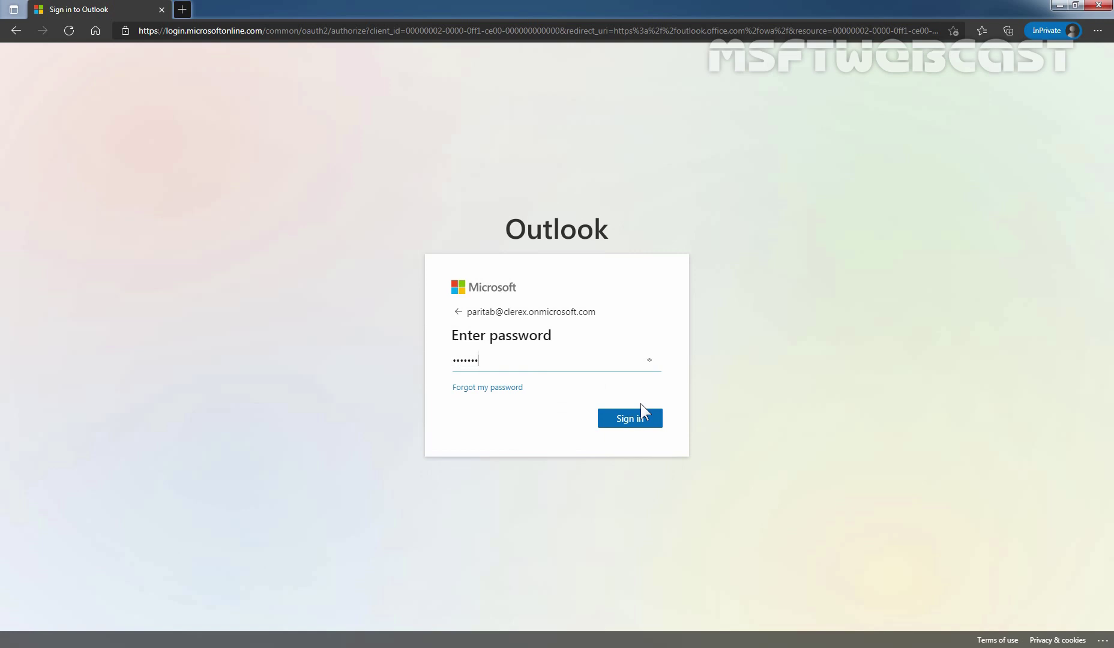
click(631, 422)
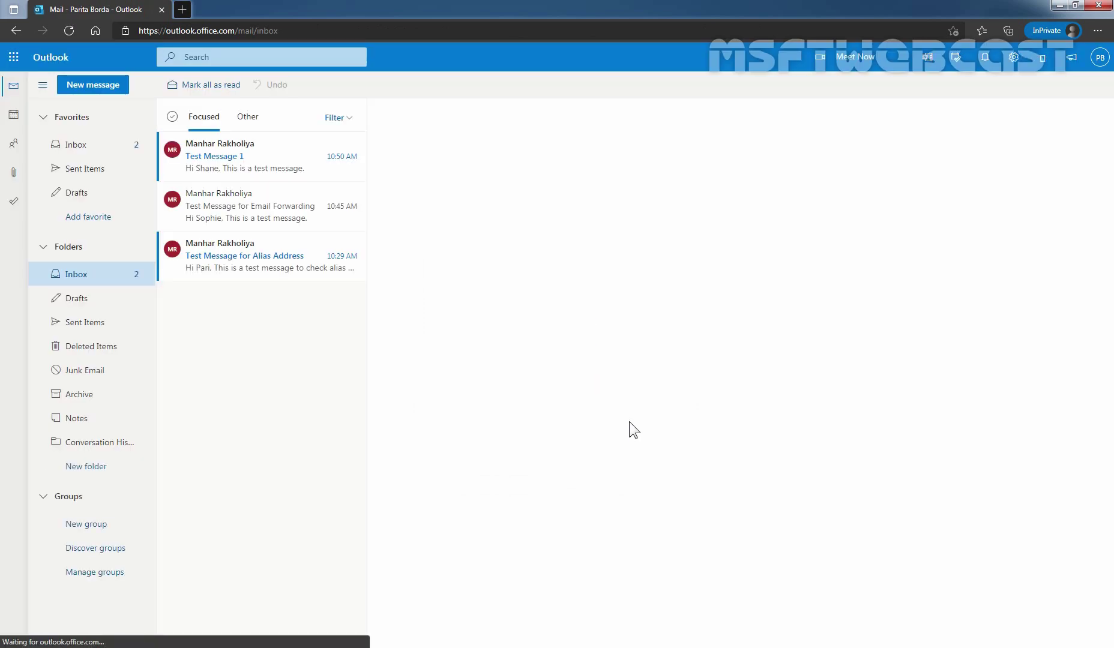
- Start a new message and add the blocking mailbox's owner from All Users as recipient
click(99, 113)
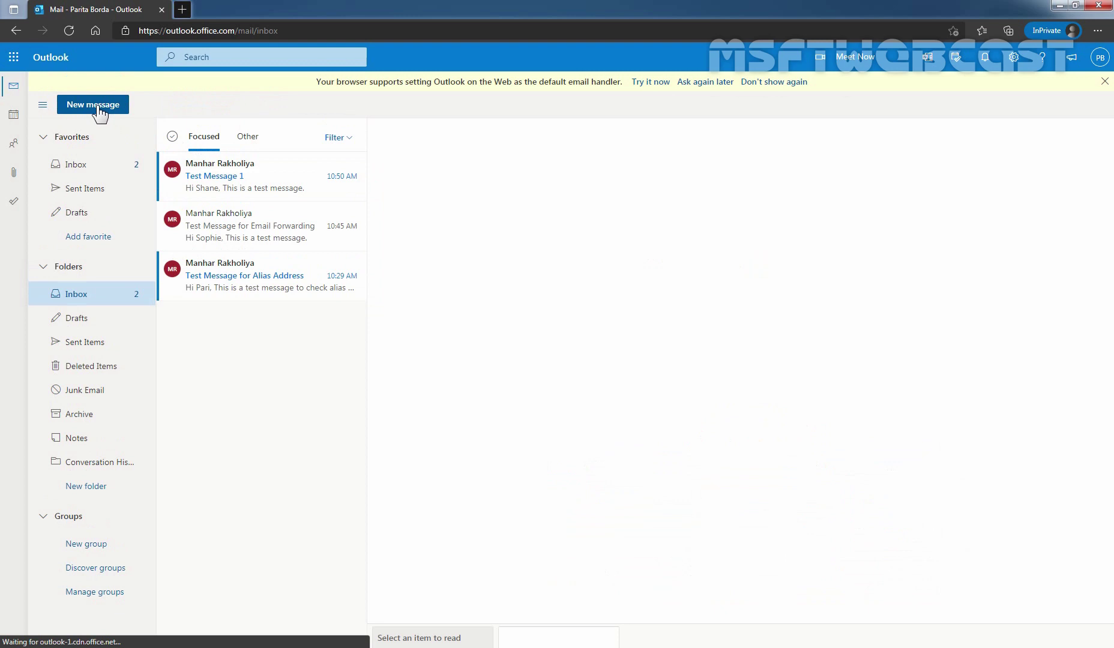
click(399, 142)
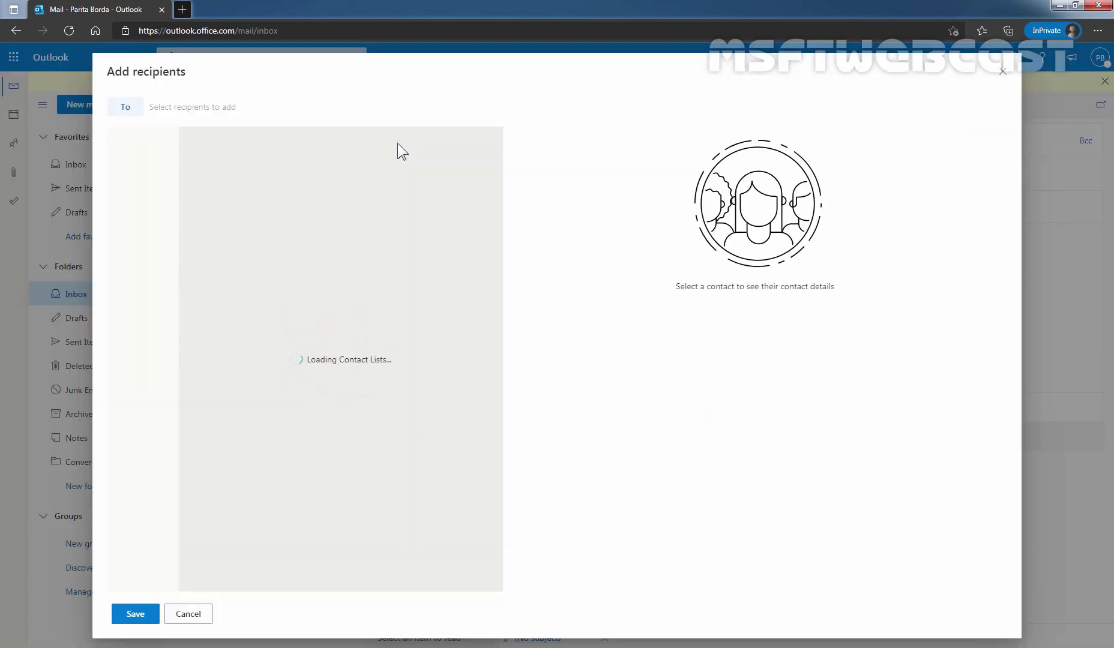
click(120, 201)
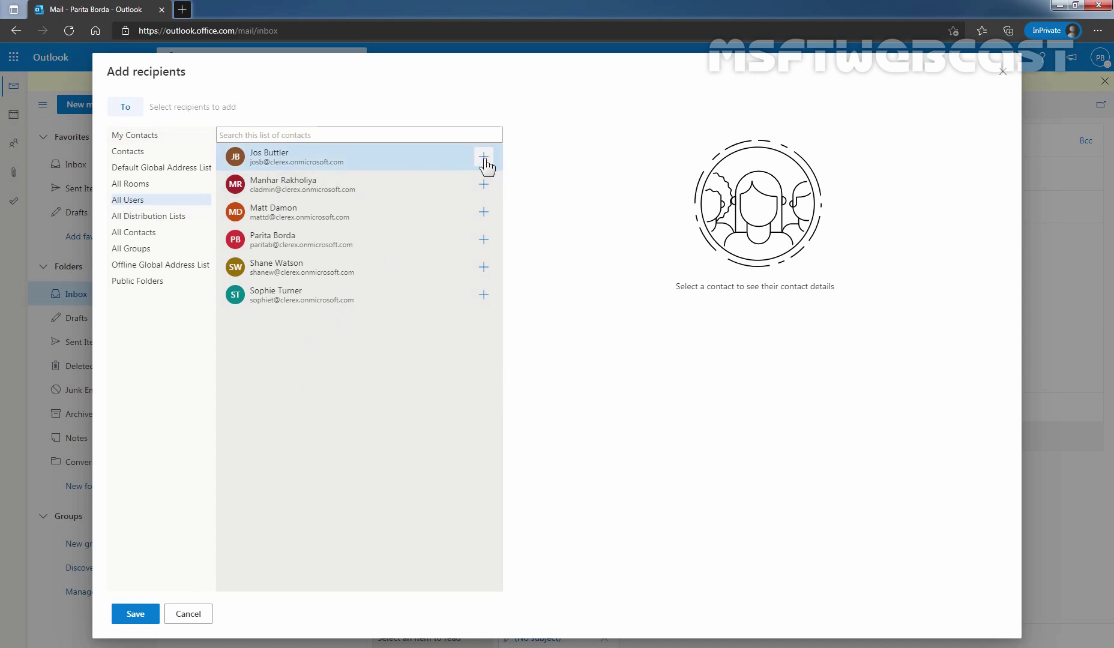
click(484, 157)
click(134, 614)
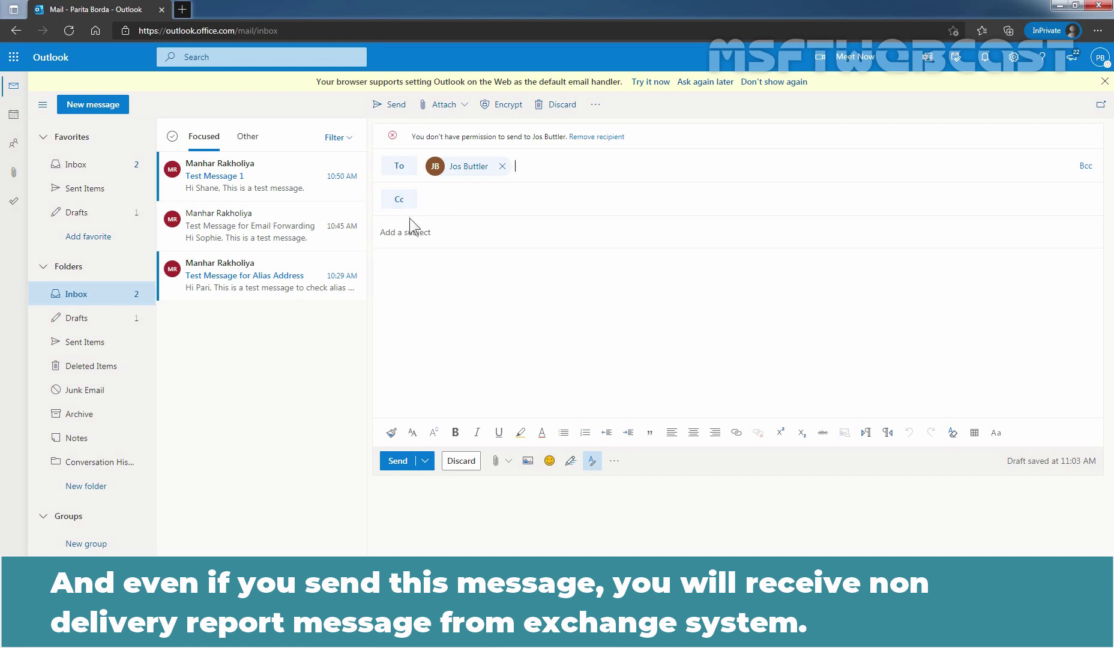
- Give the draft the subject 'Test Message' and an autocompleted greeting line in the body
click(410, 235)
text(Te)
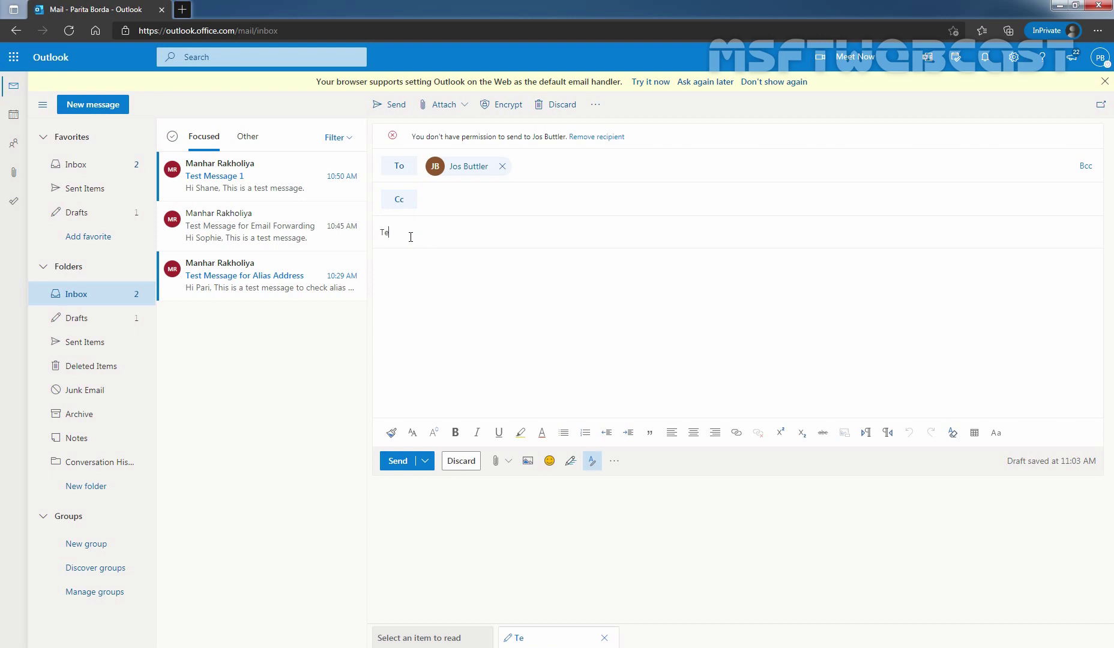
text(st Message)
key(Tab)
text(H)
key(Tab)
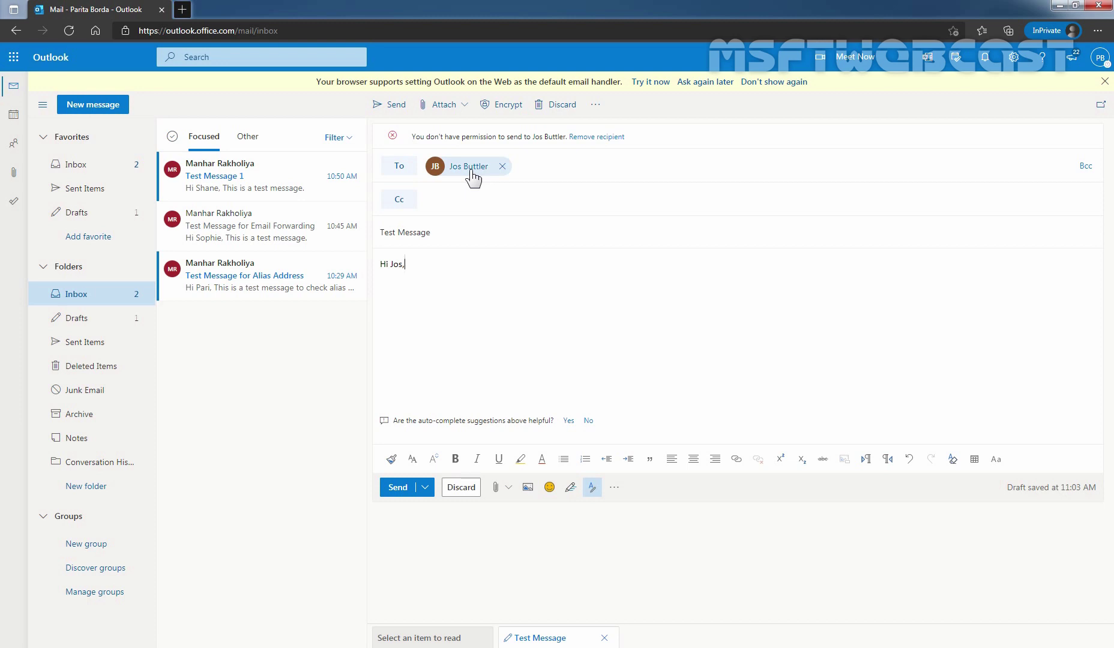
- Send the test message, dismiss the mobile app promotion and check Sent Items
click(397, 488)
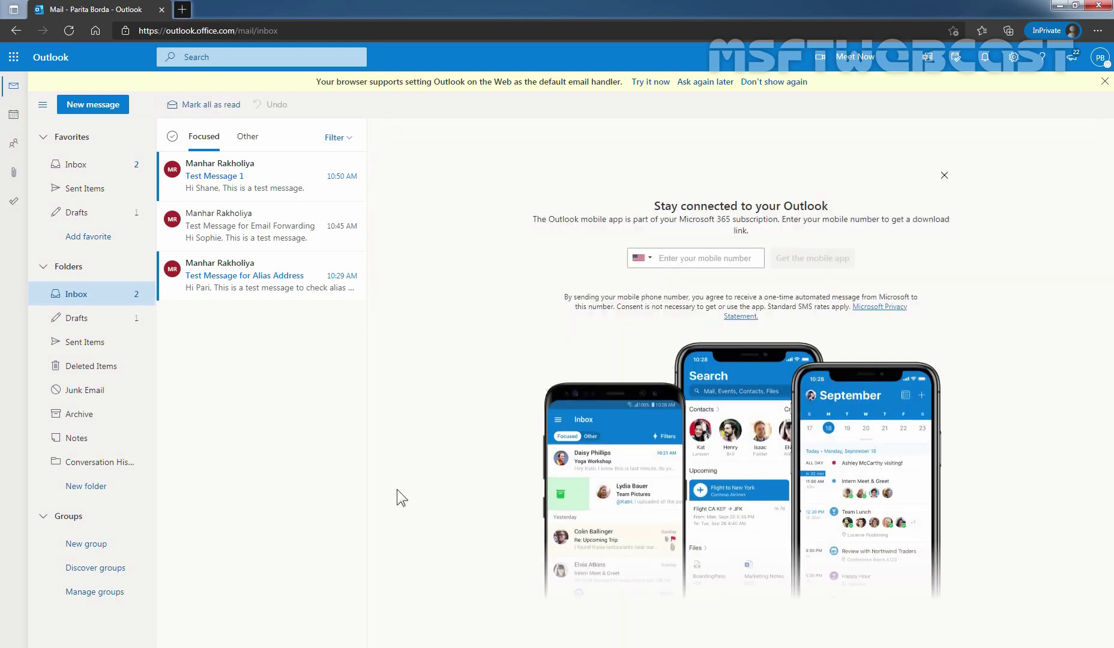
click(944, 175)
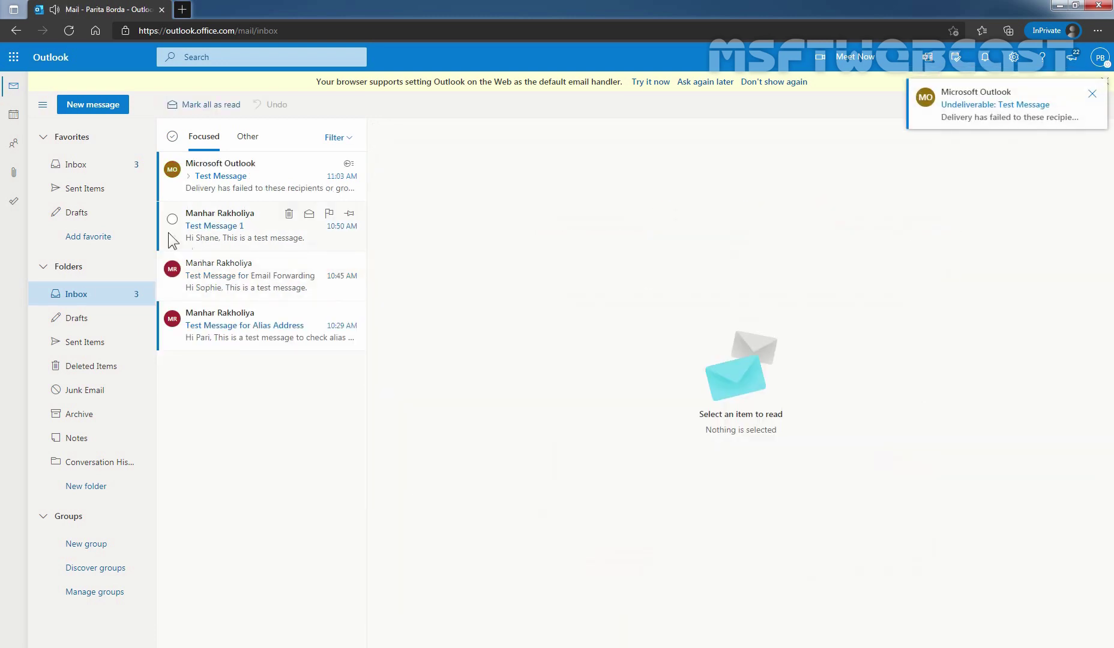
click(90, 191)
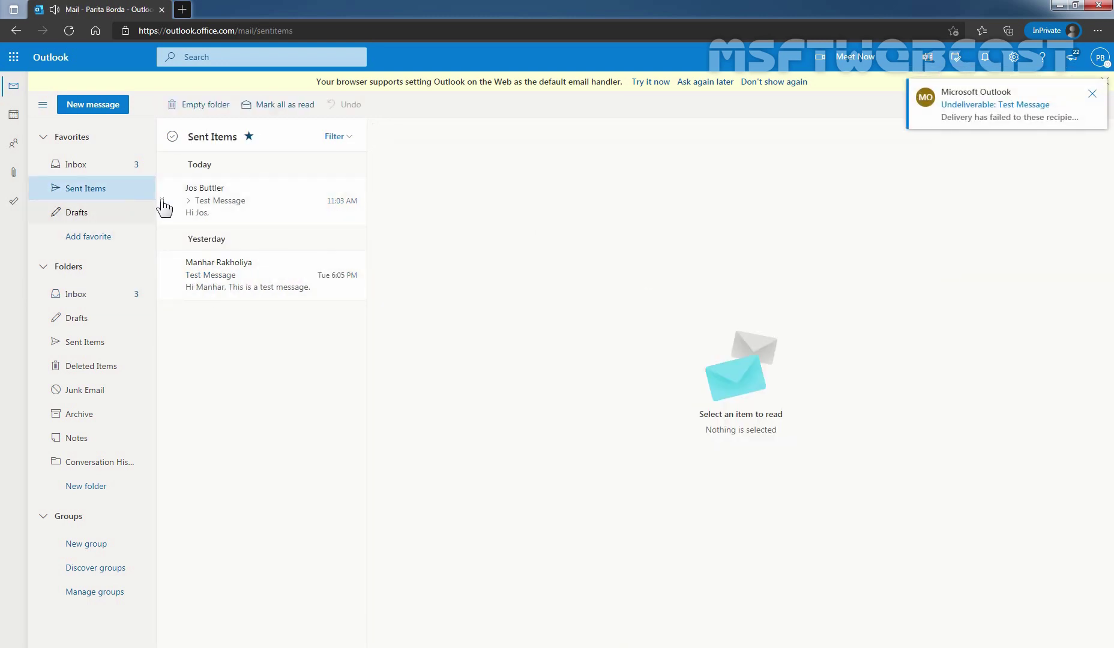
- Open the 'Undeliverable: Test Message' report in the Inbox and highlight the failed recipient and refusal reason
click(77, 168)
click(267, 178)
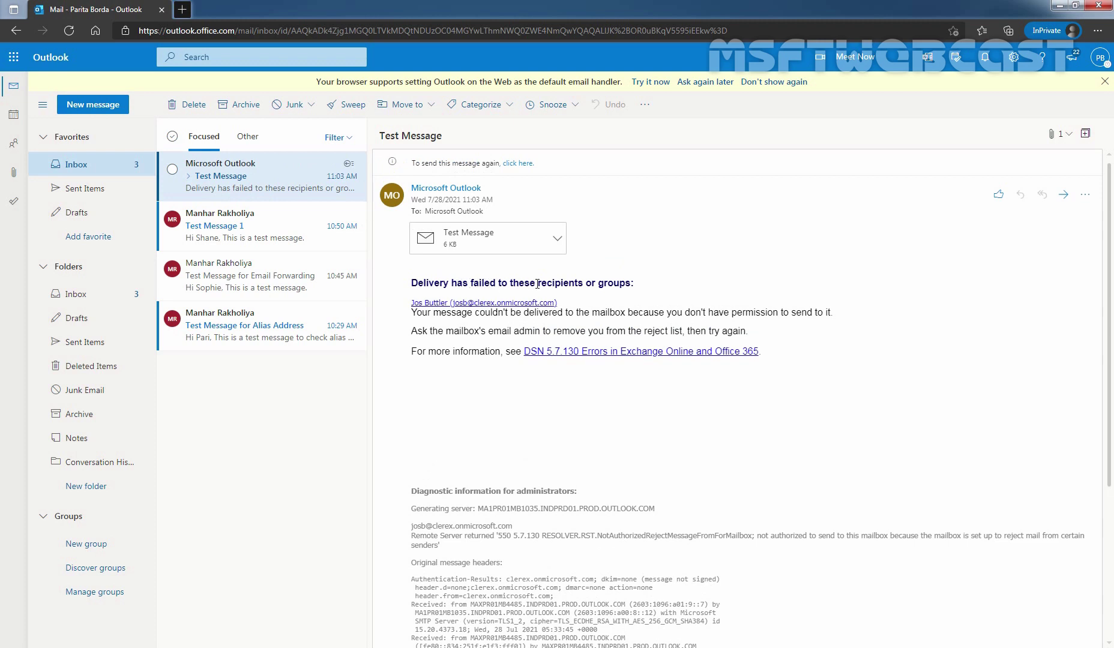
drag(537, 284, 643, 296)
click(425, 334)
drag(667, 312, 841, 311)
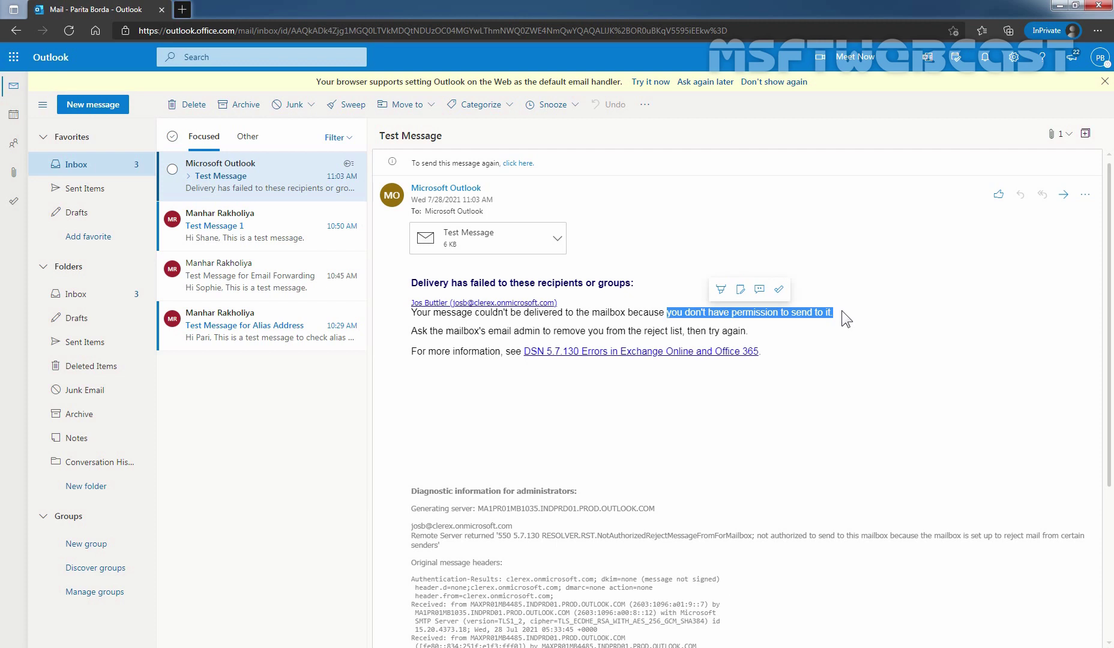